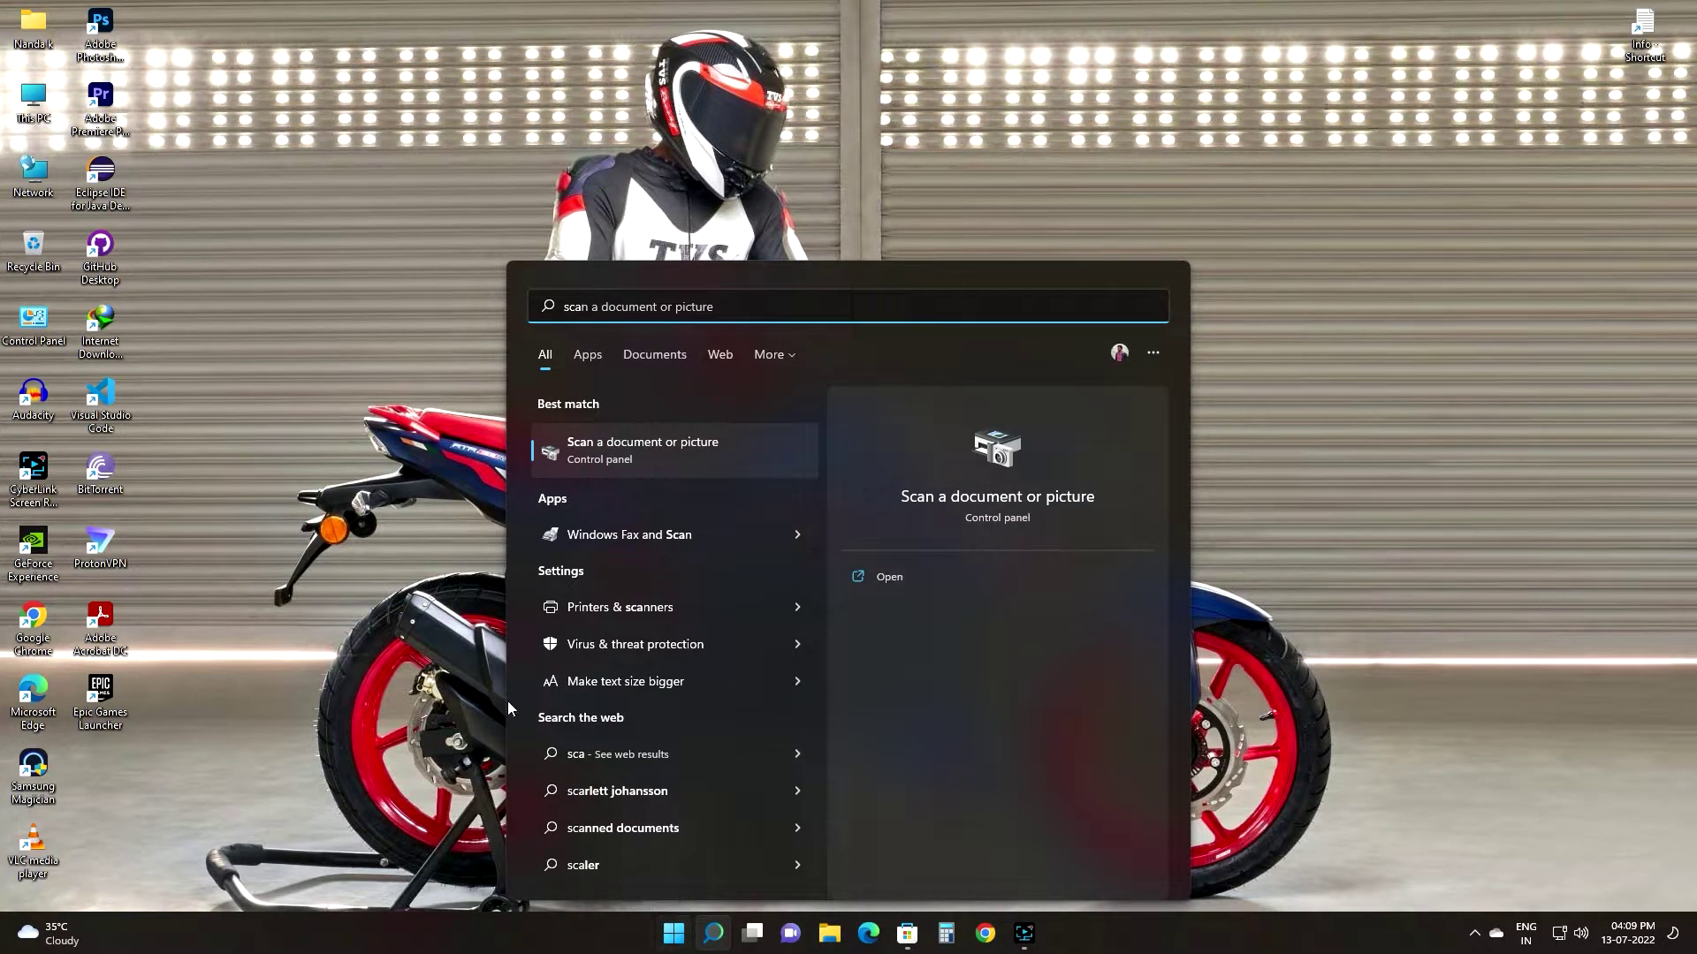
Step: Scan the passport photo on the HP DJ 2300 flatbed with Photo profile, JPG at 200 DPI
click(644, 452)
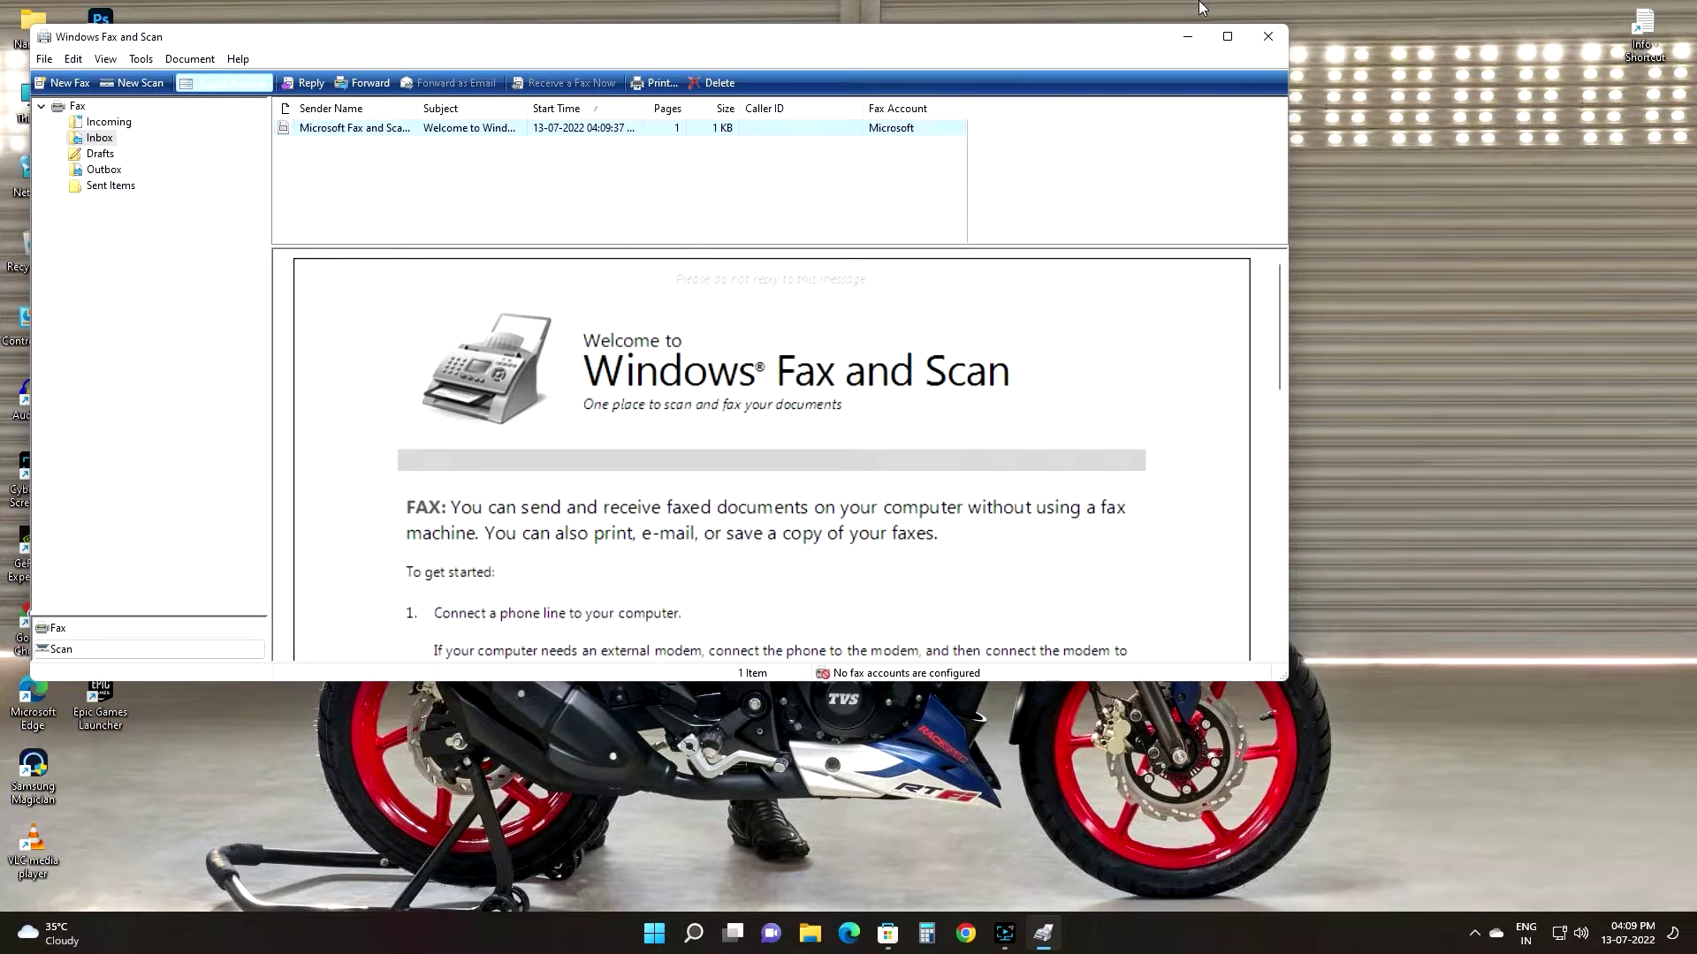
click(1226, 36)
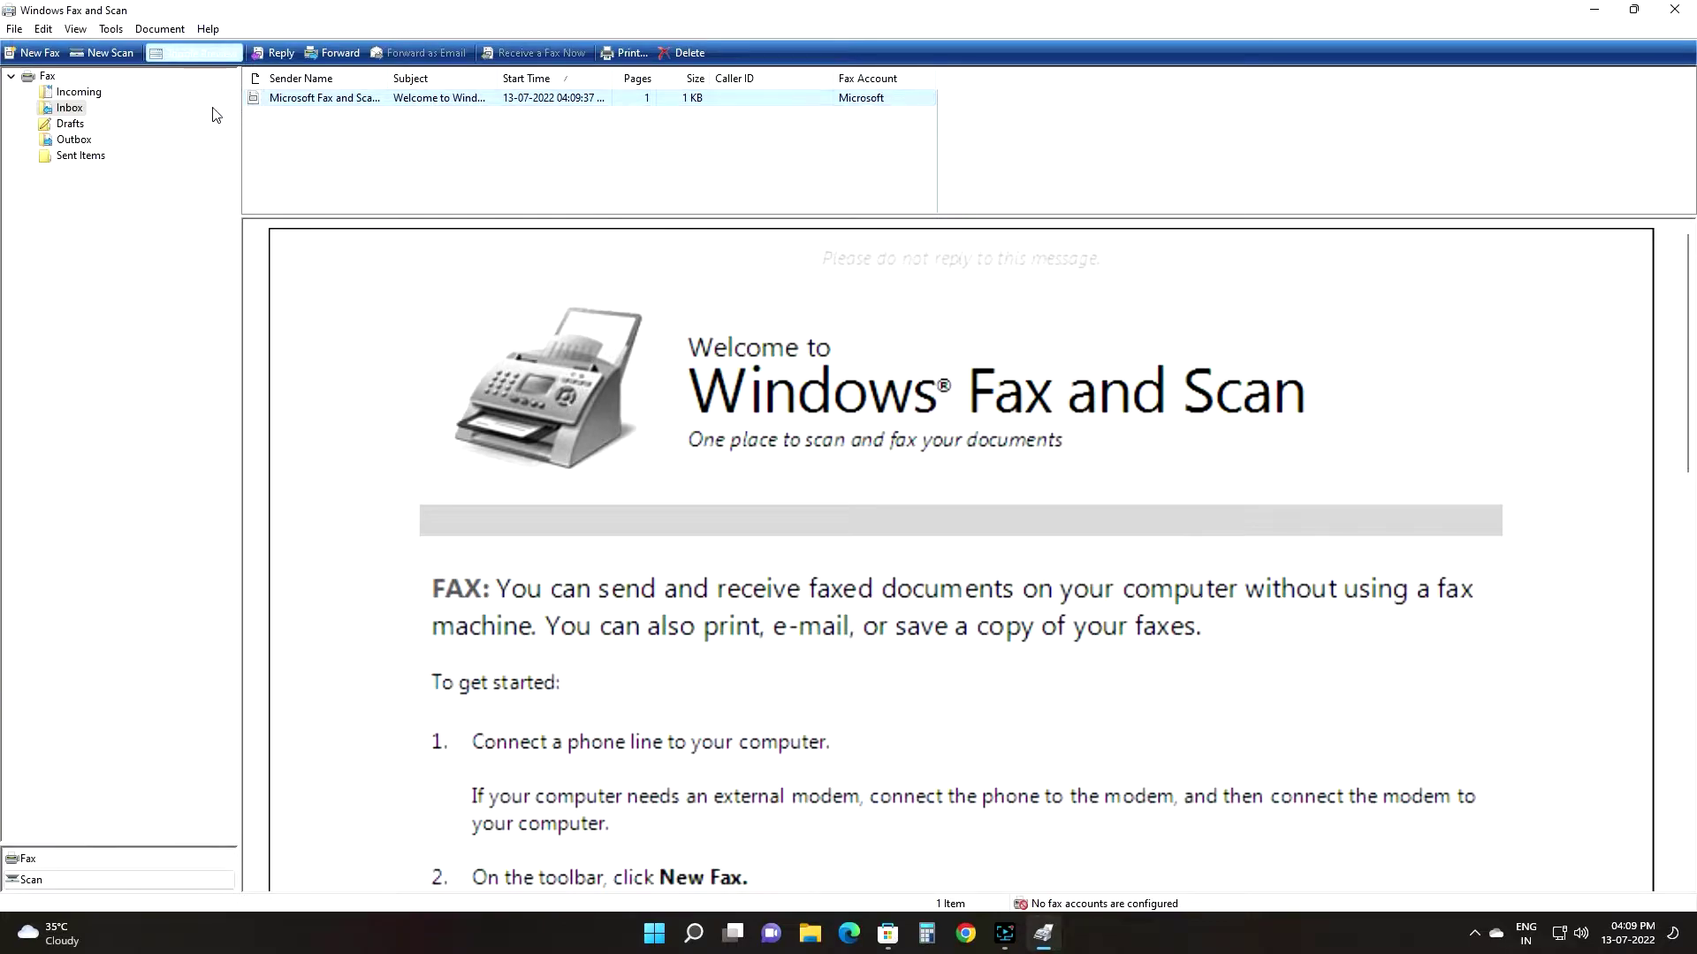
click(106, 52)
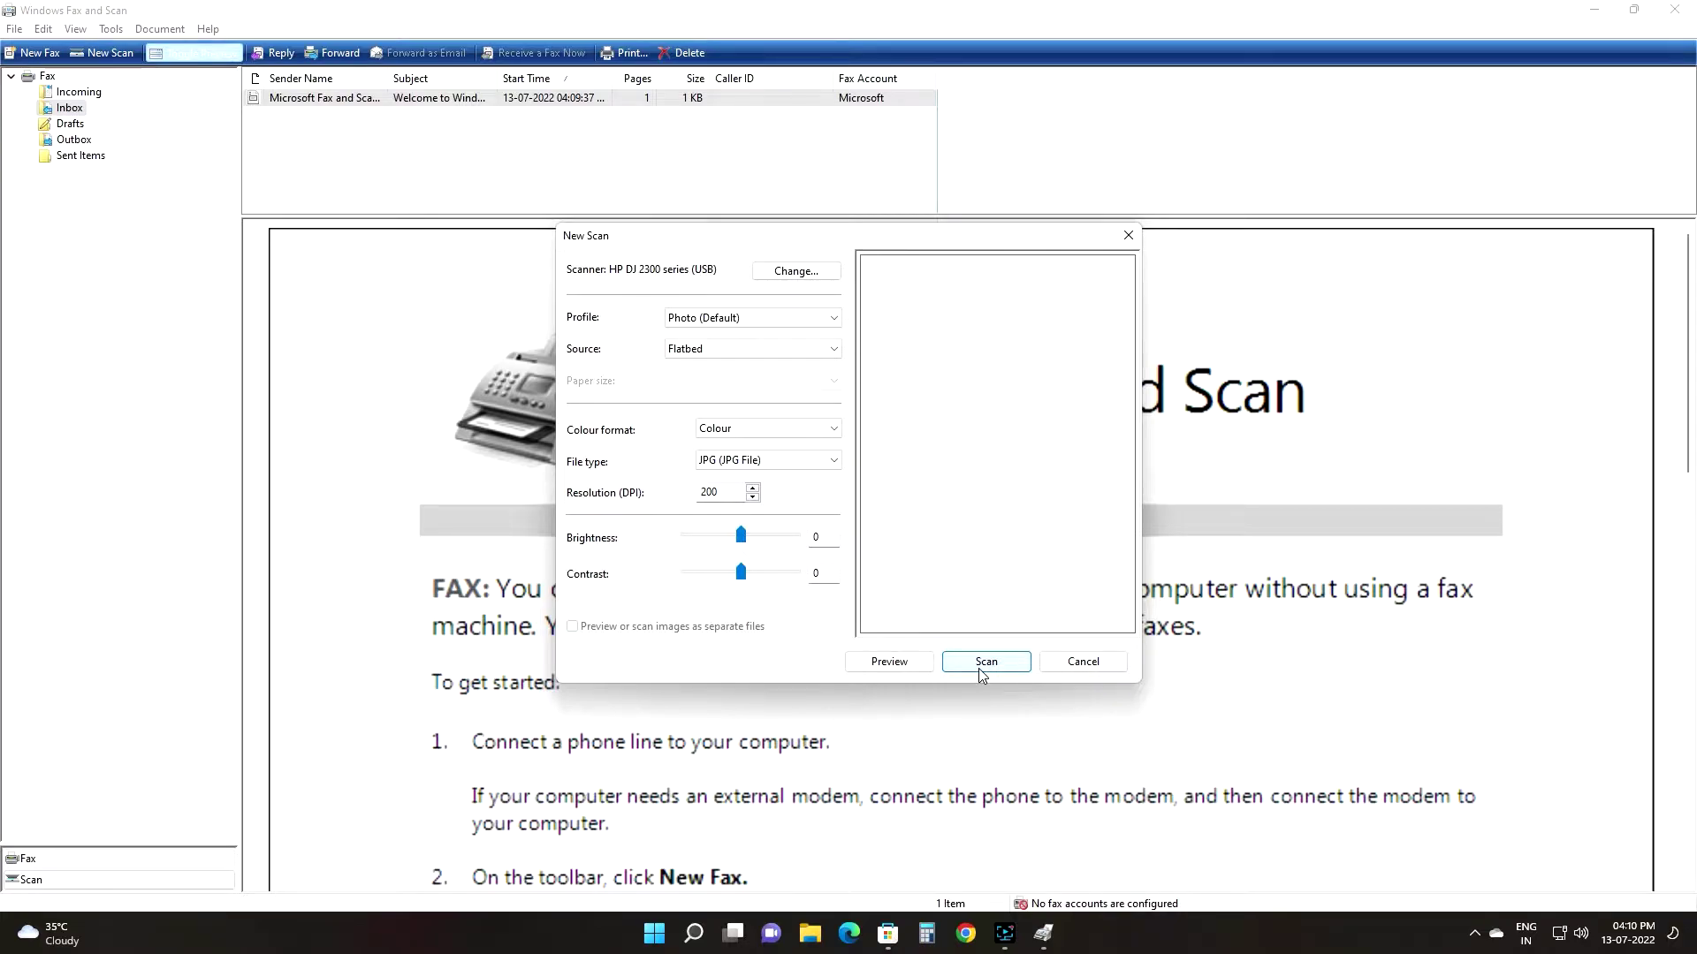
click(981, 674)
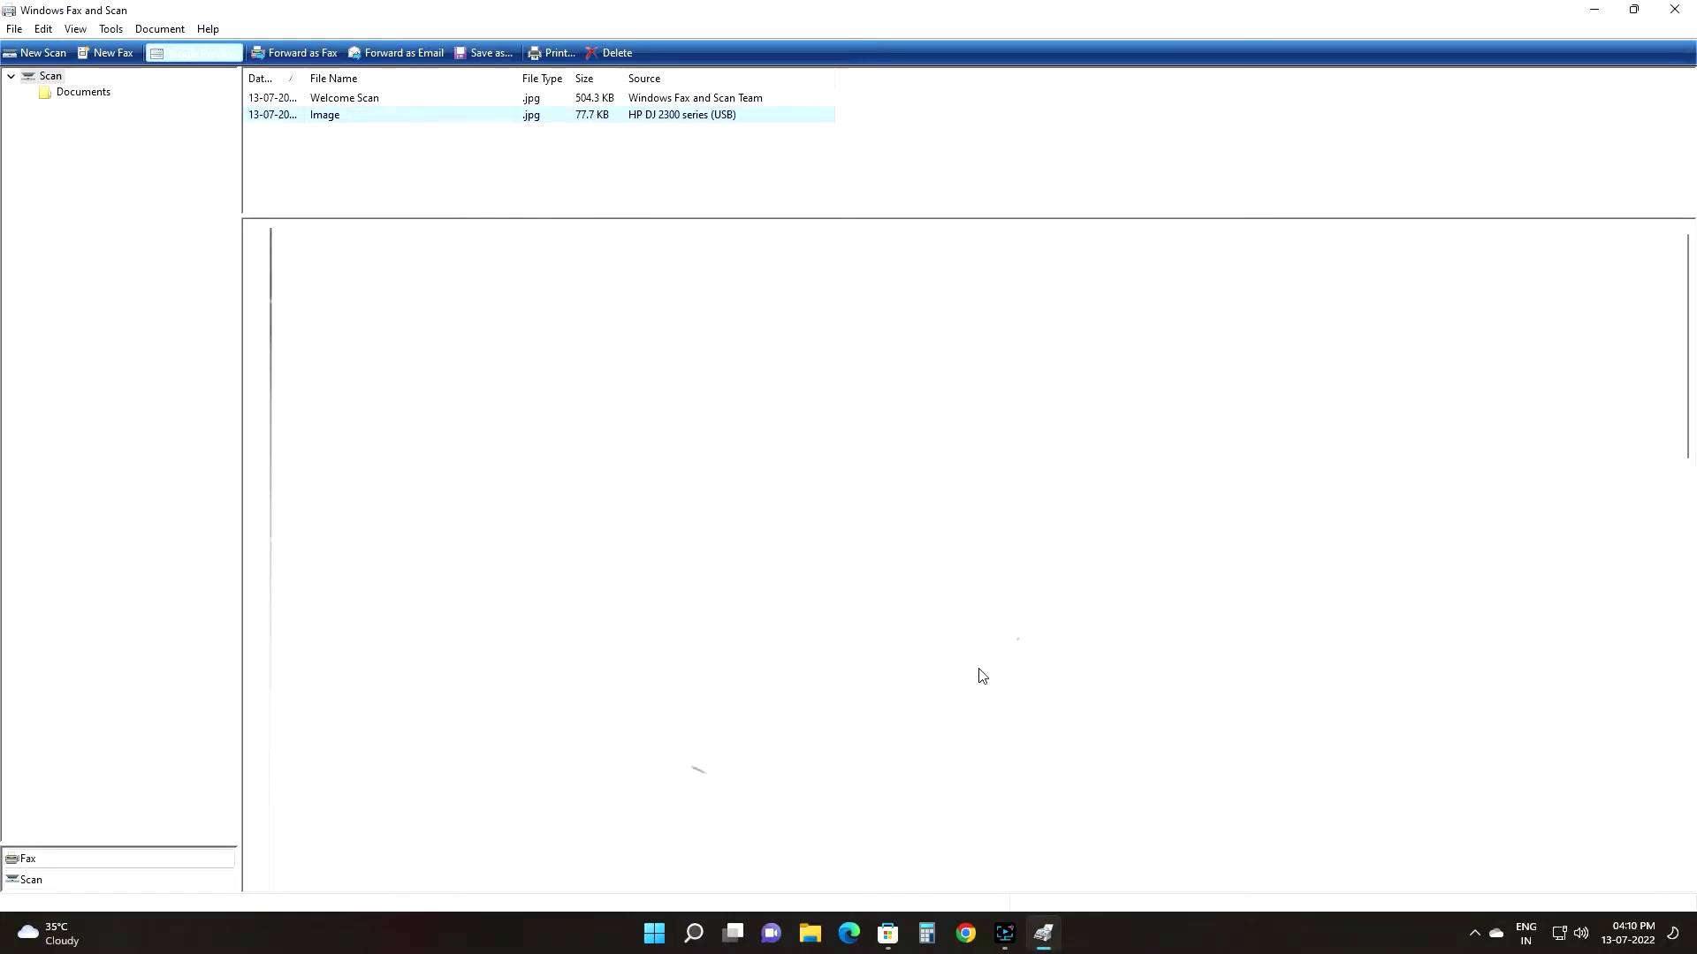
Step: View the scanned Image.jpg in Photos, then install HP Smart from Microsoft Store
double_click(333, 115)
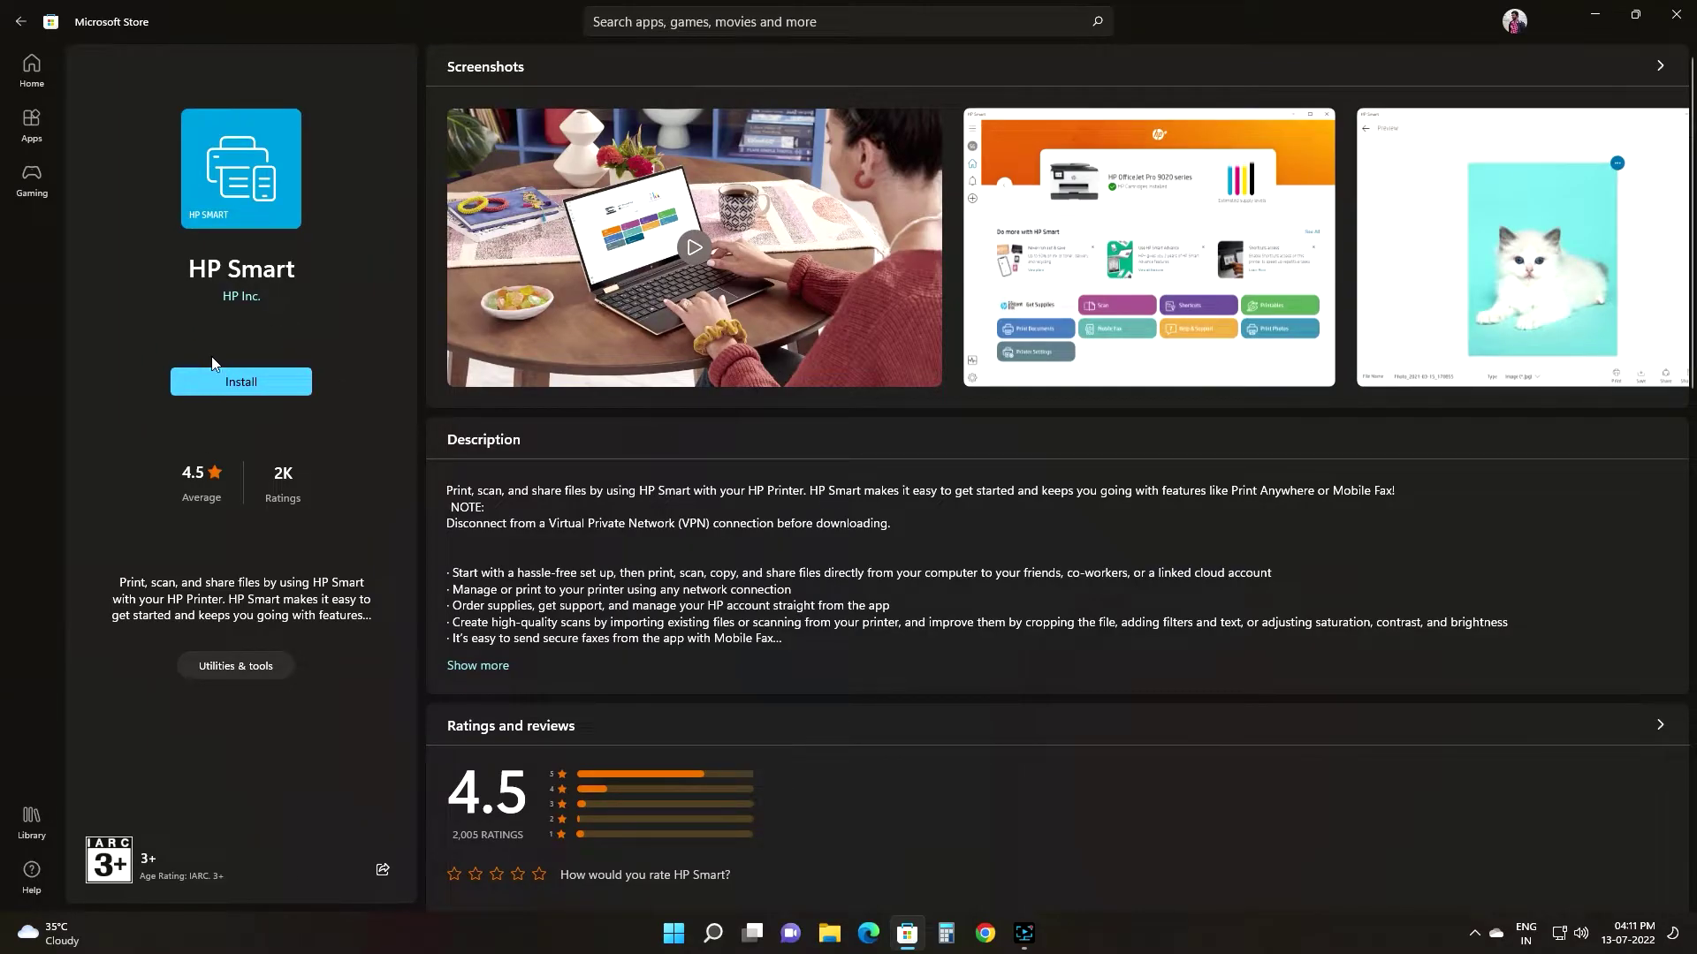
click(256, 390)
Step: Launch HP Smart from its Microsoft Store page
click(292, 389)
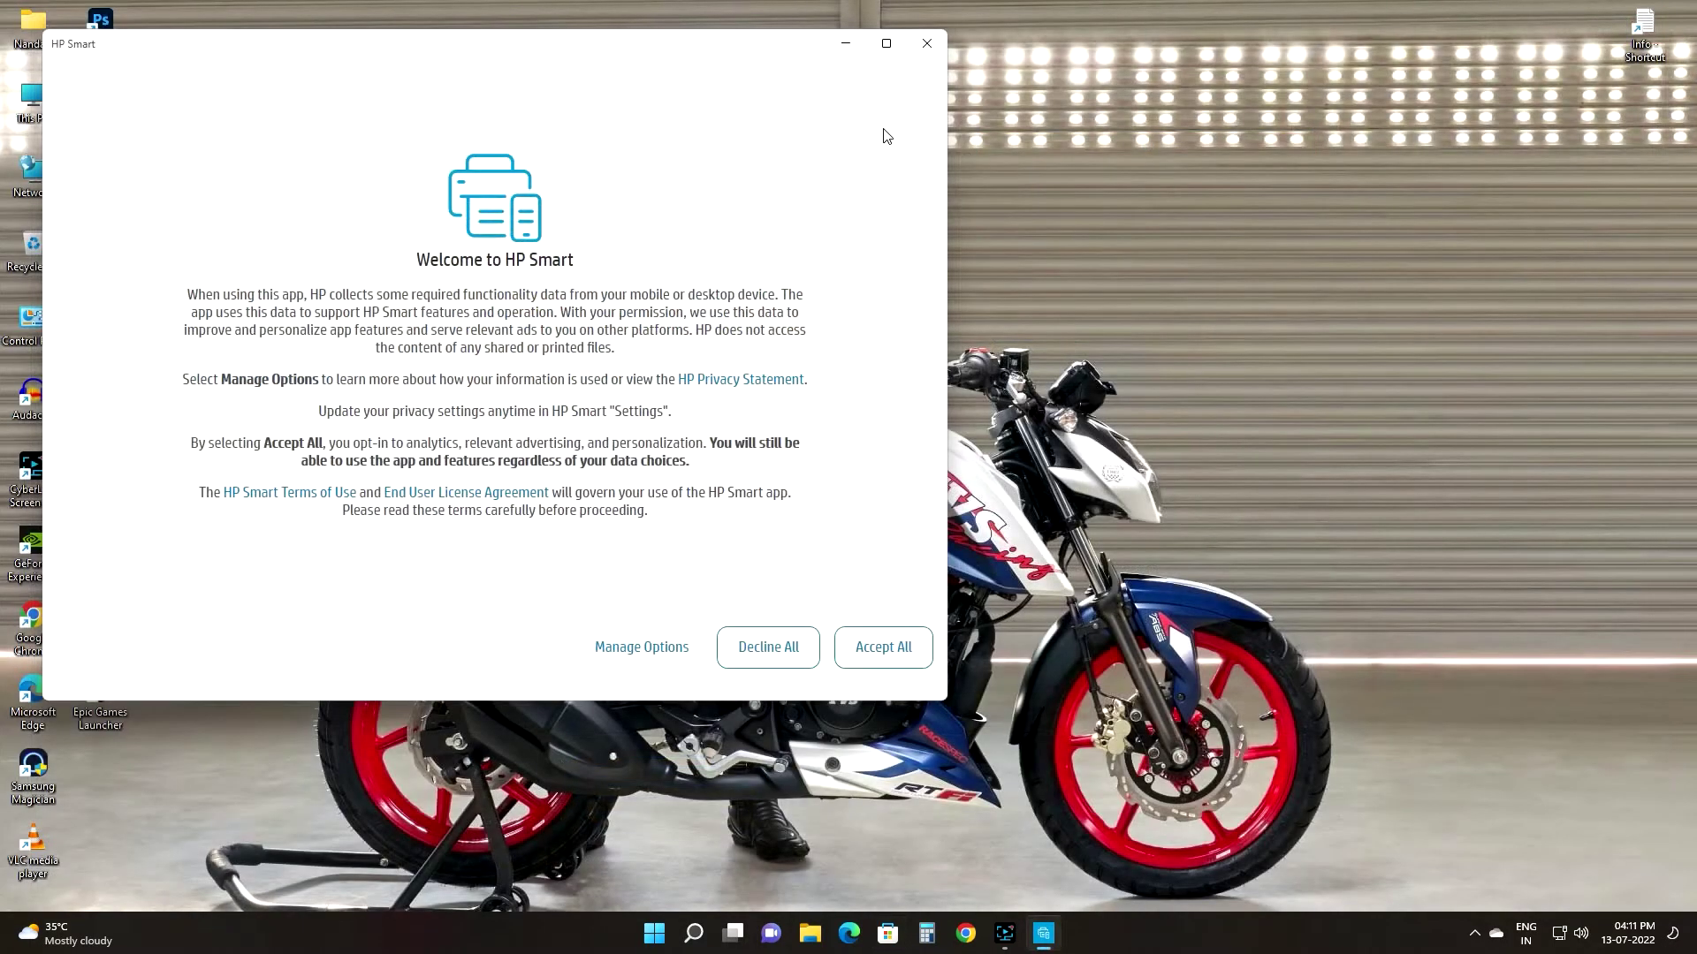
Step: Maximise HP Smart, accept all data collection, and skip sign-in to reach the home page
click(889, 43)
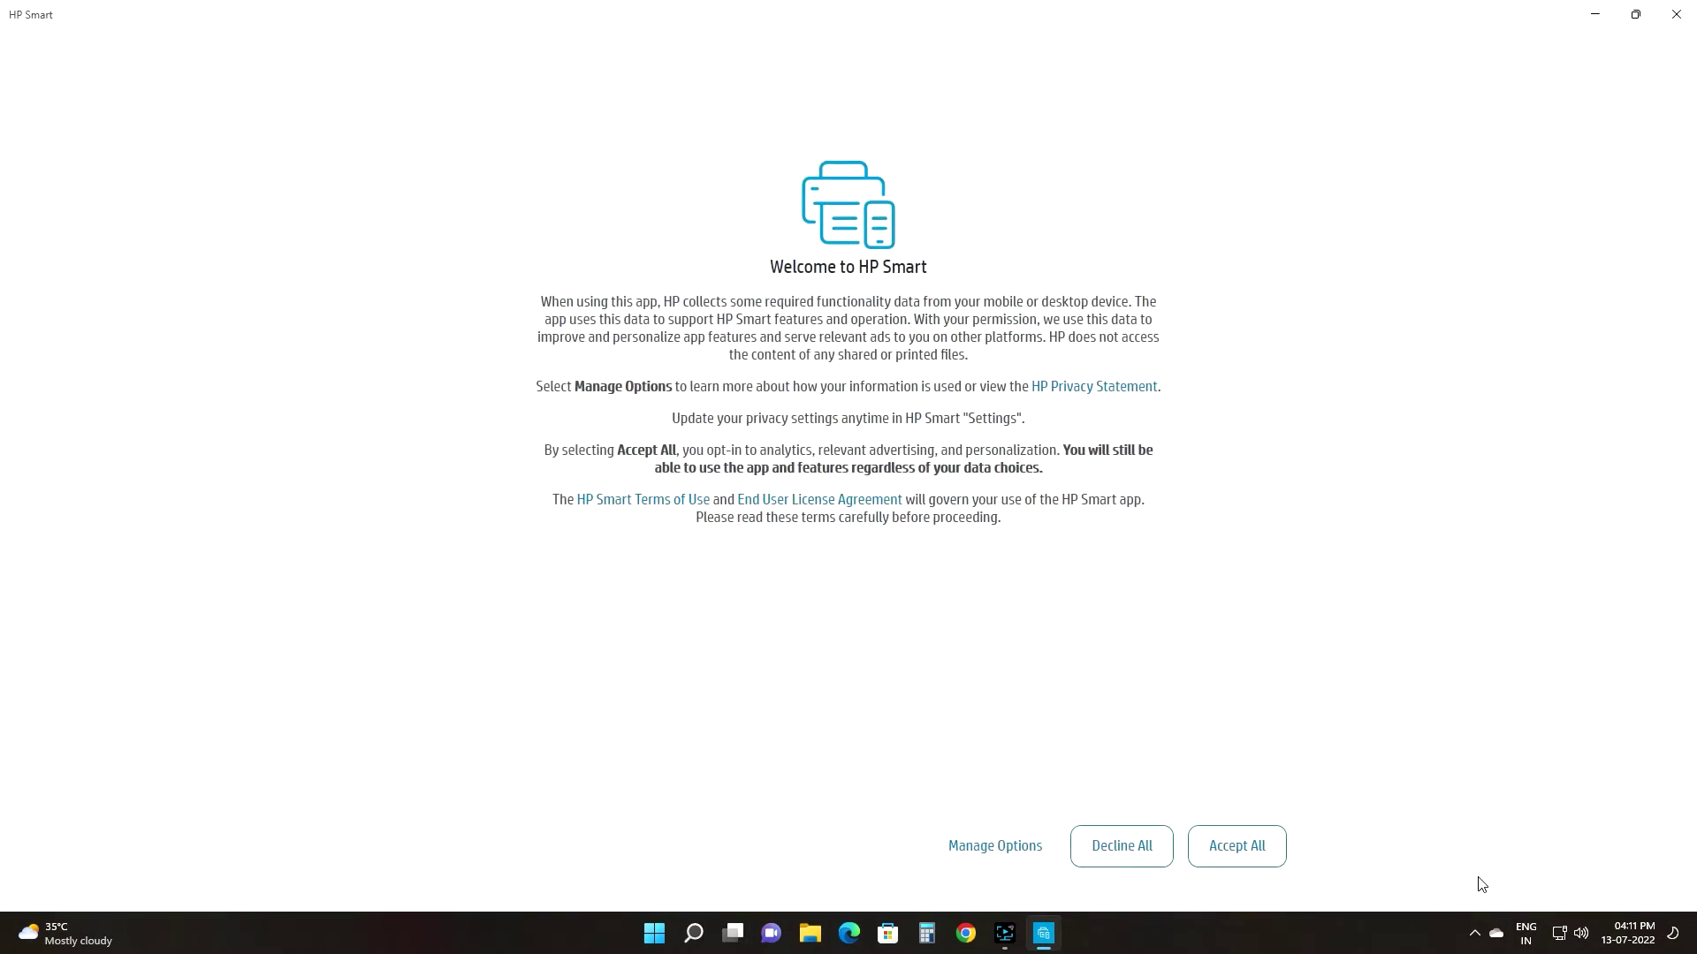
click(1247, 856)
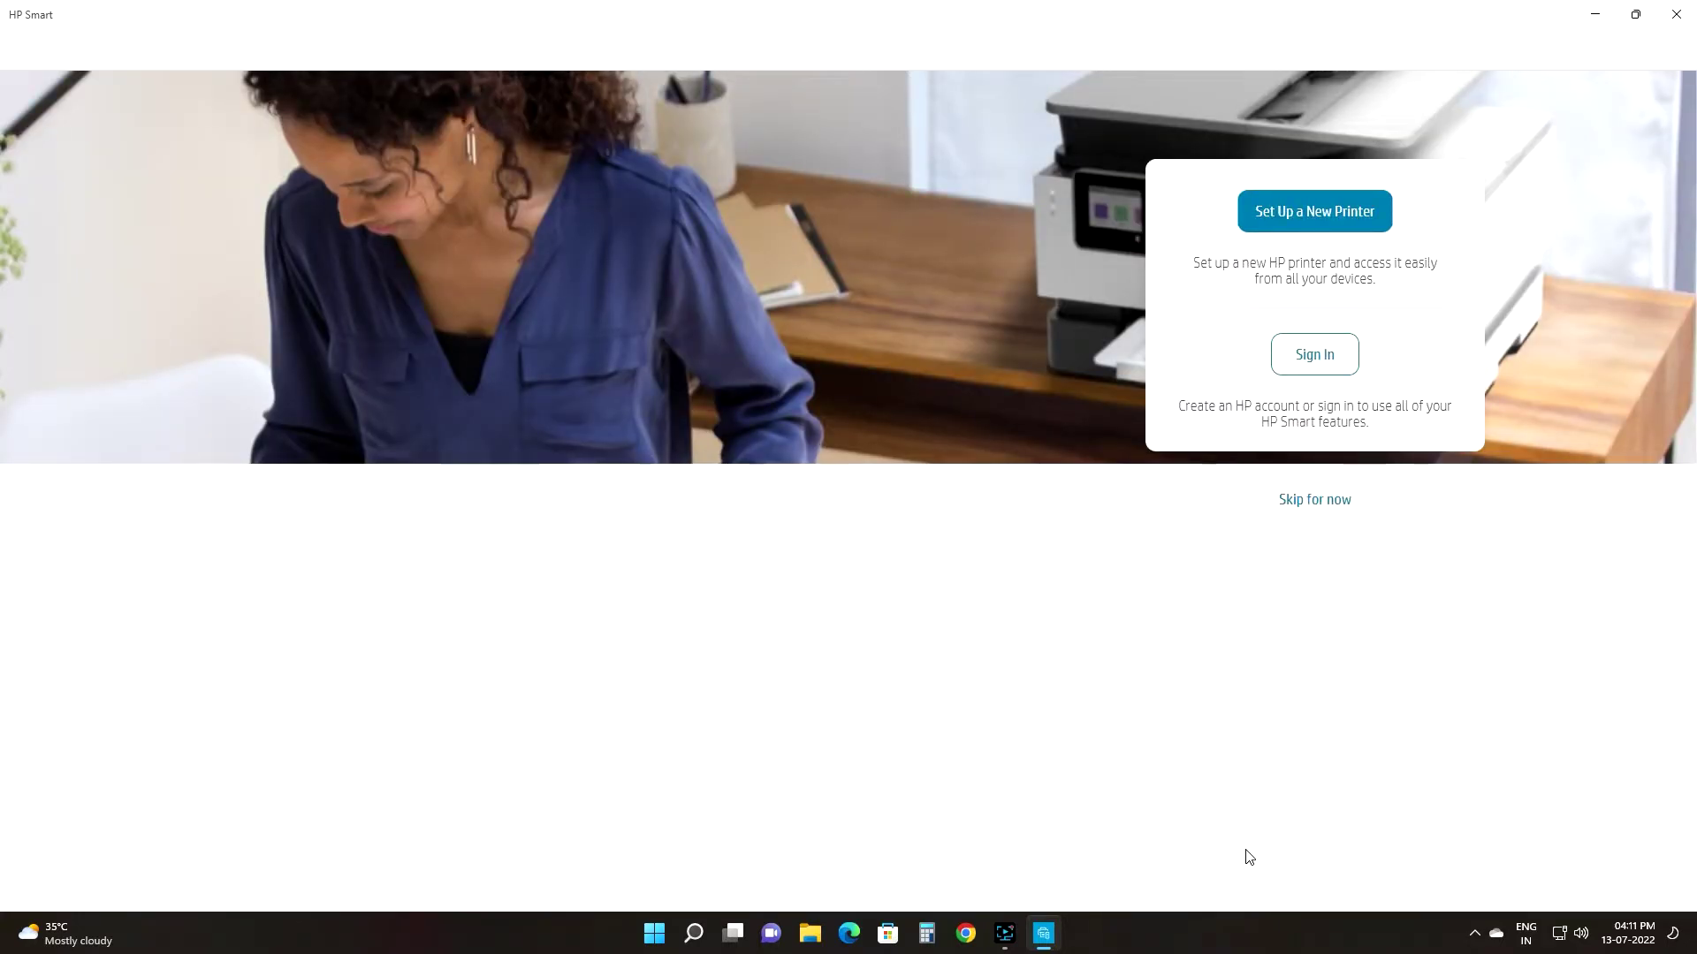
click(1297, 364)
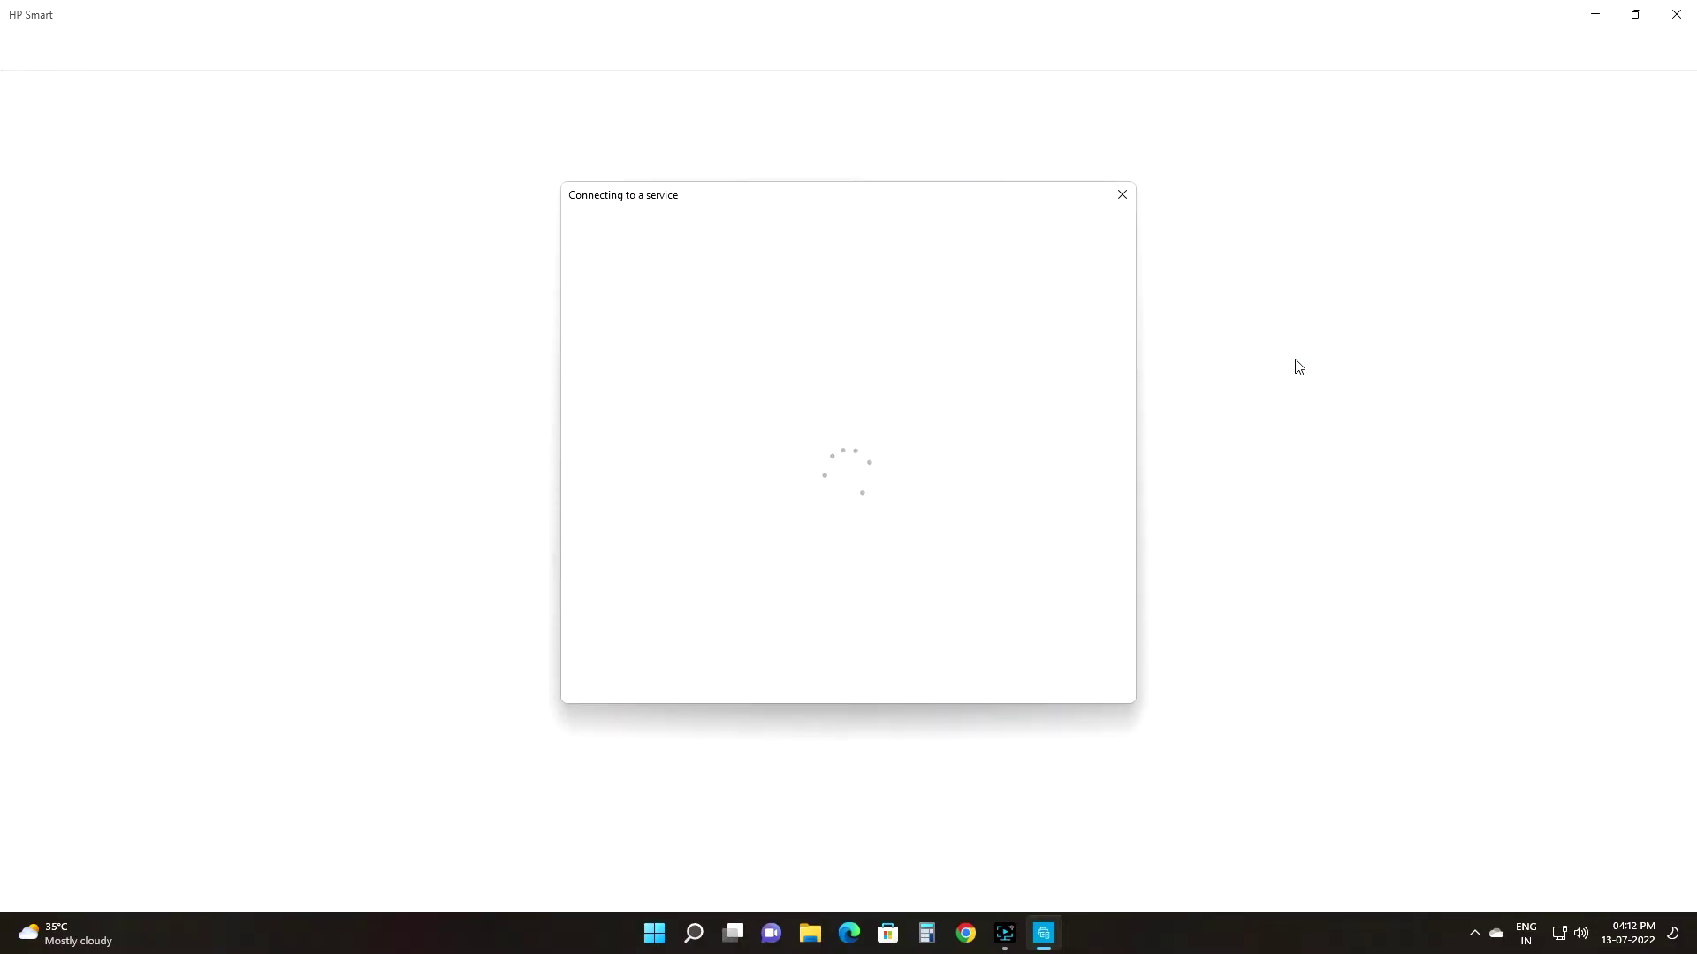
click(1121, 195)
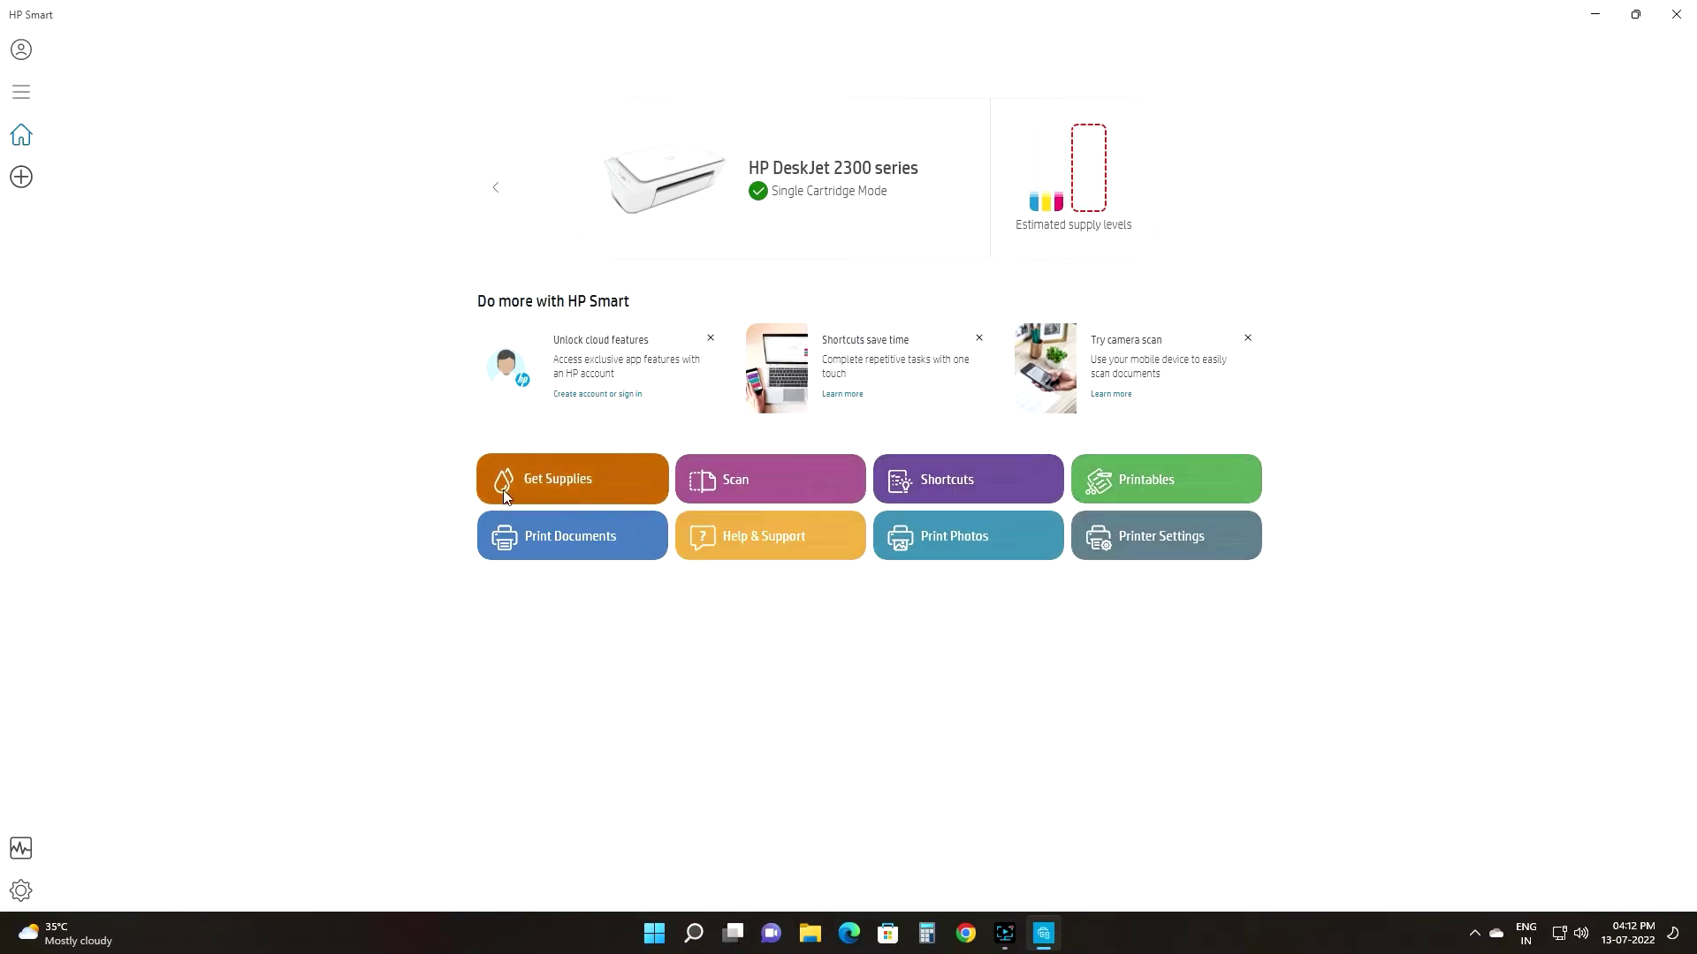
Step: Check the Add Printer card and search, return to the home page, and open Scan
click(494, 182)
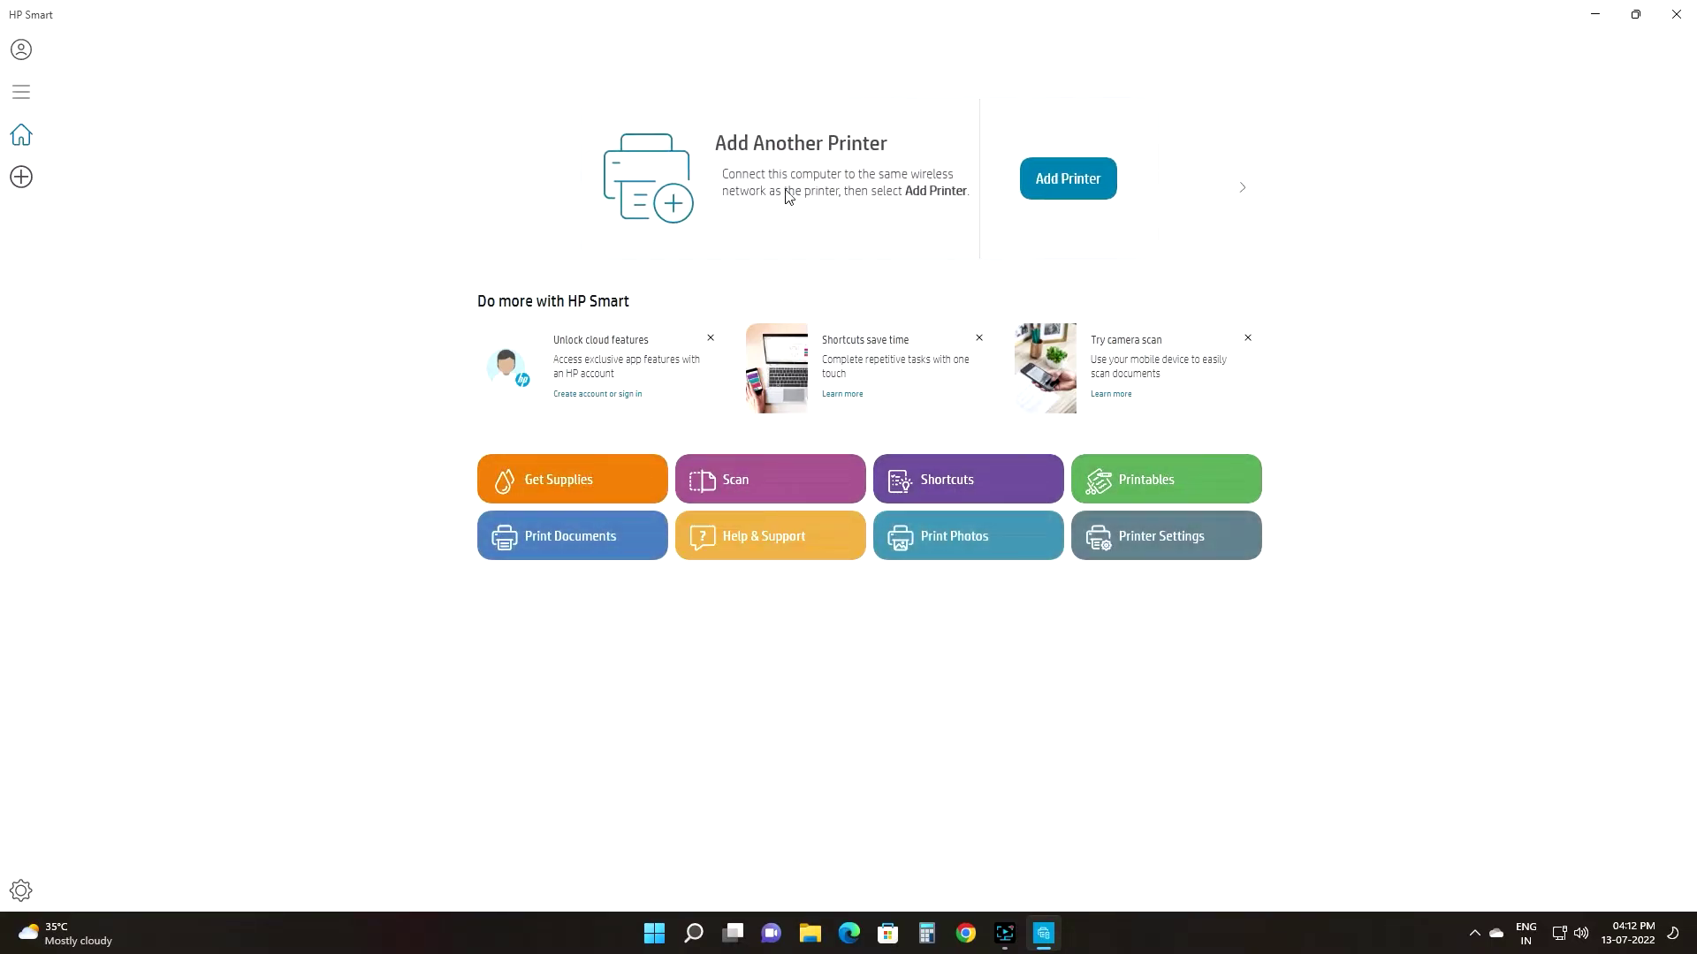
click(1080, 182)
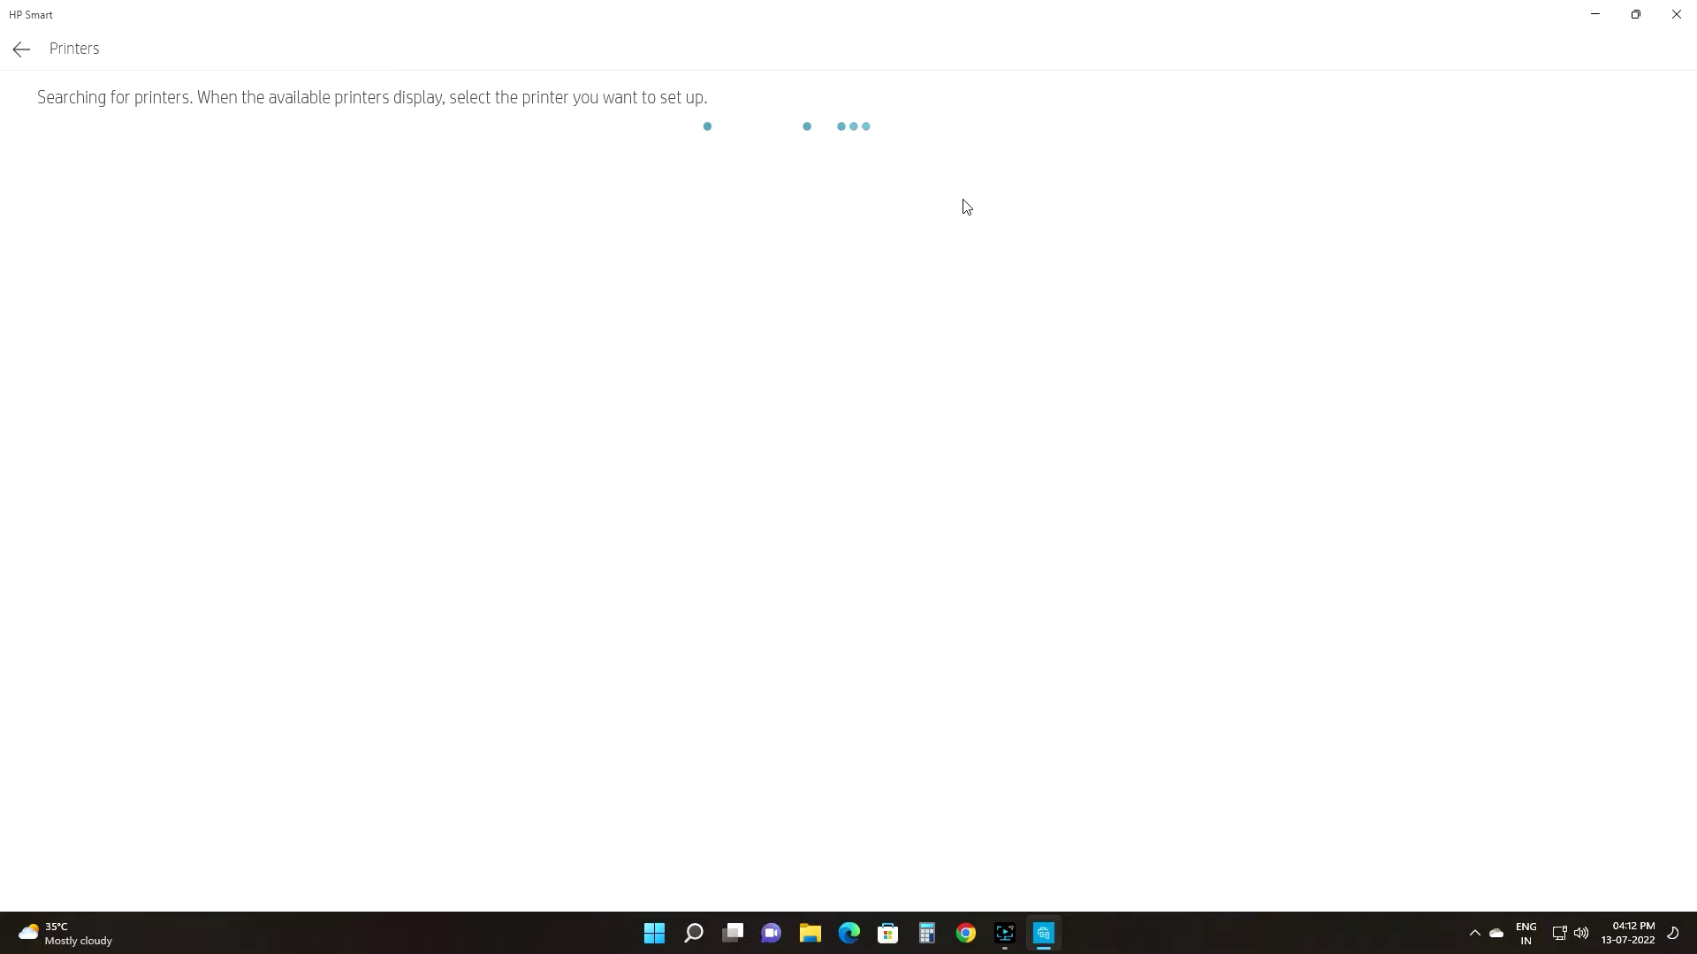
click(21, 49)
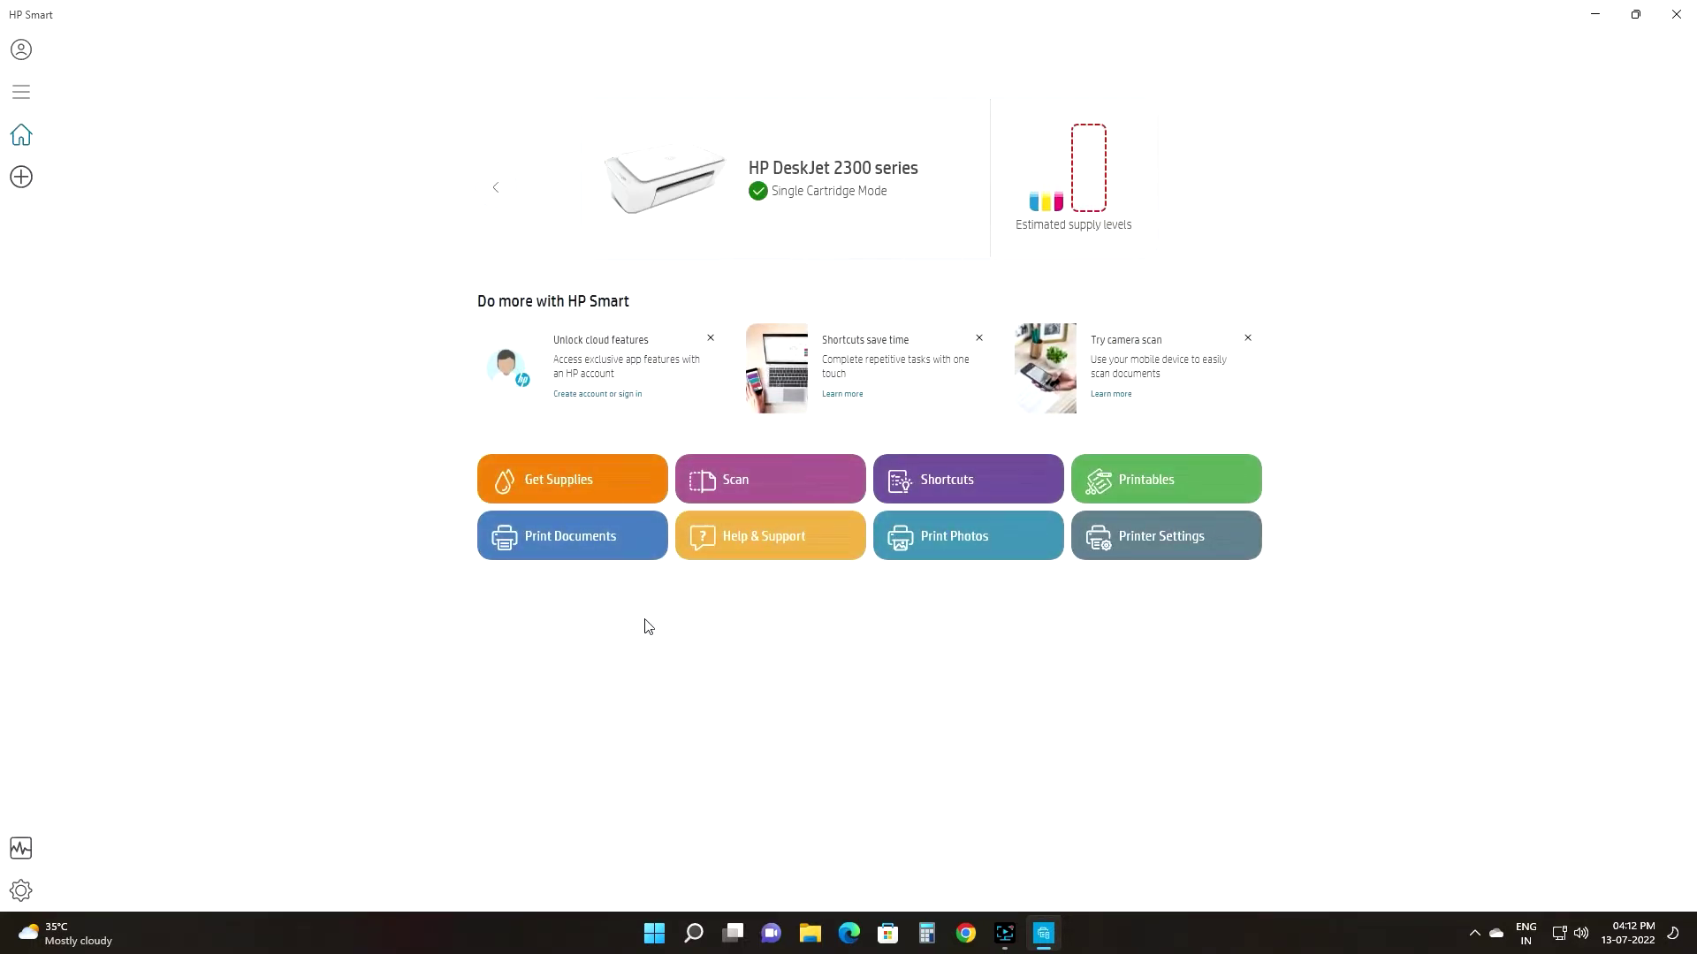
click(766, 465)
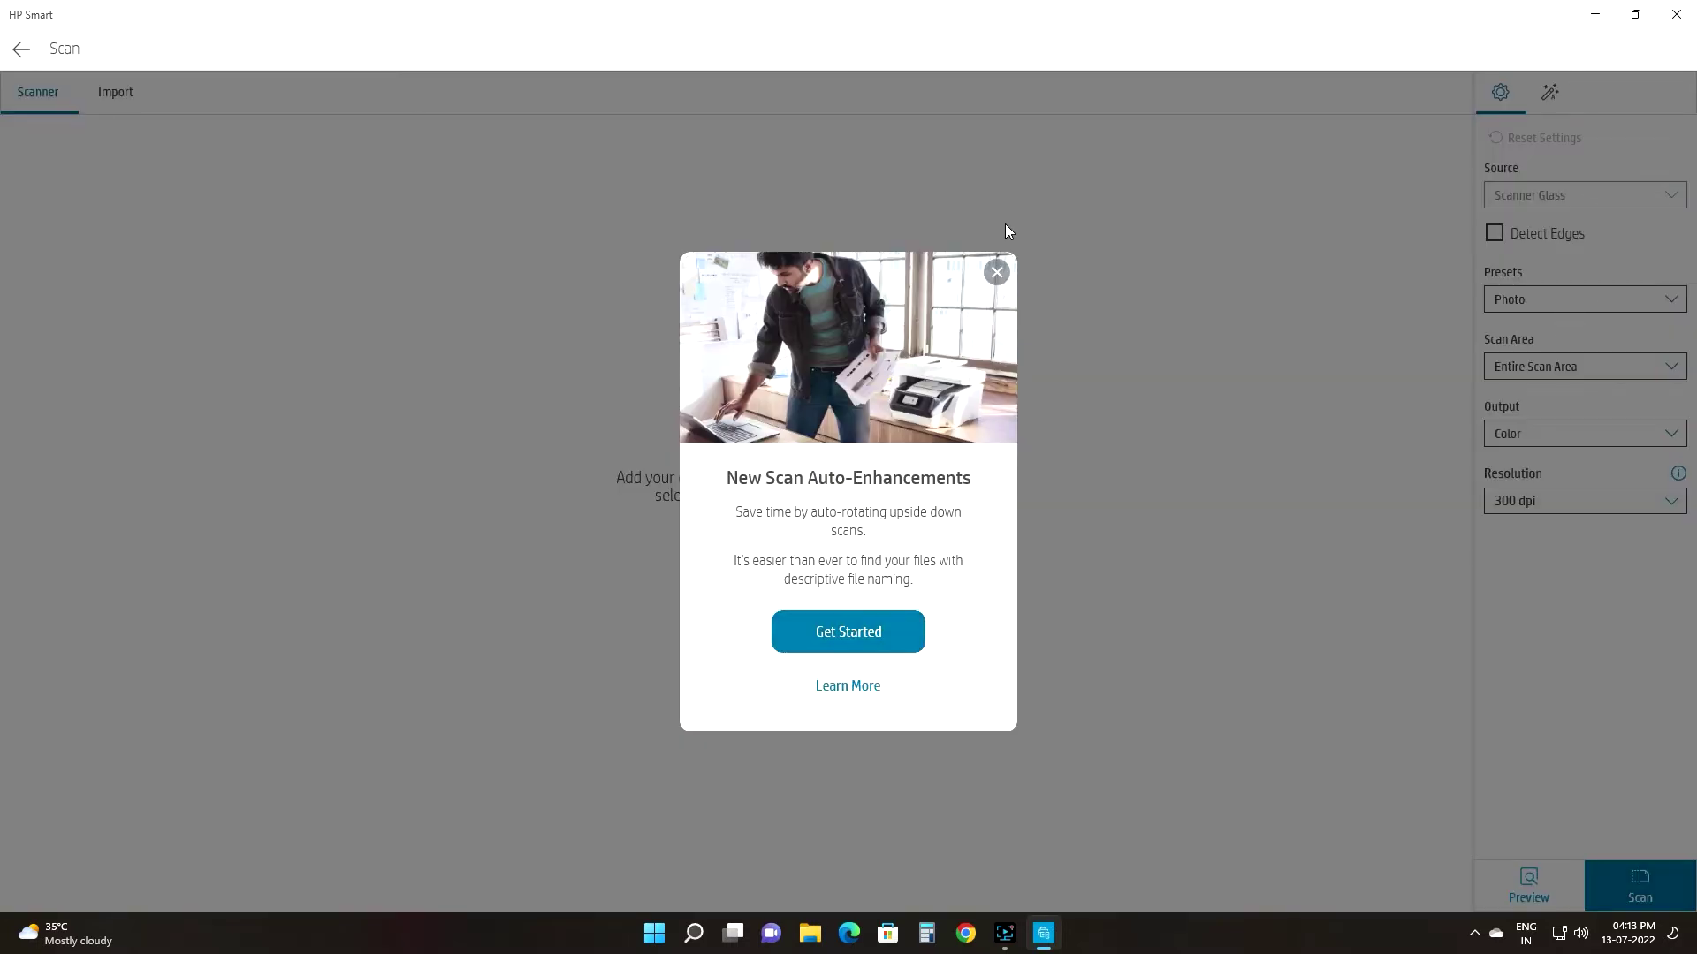
Step: Scan the photo page, rotate it upright in Preview, and open it for editing
click(997, 274)
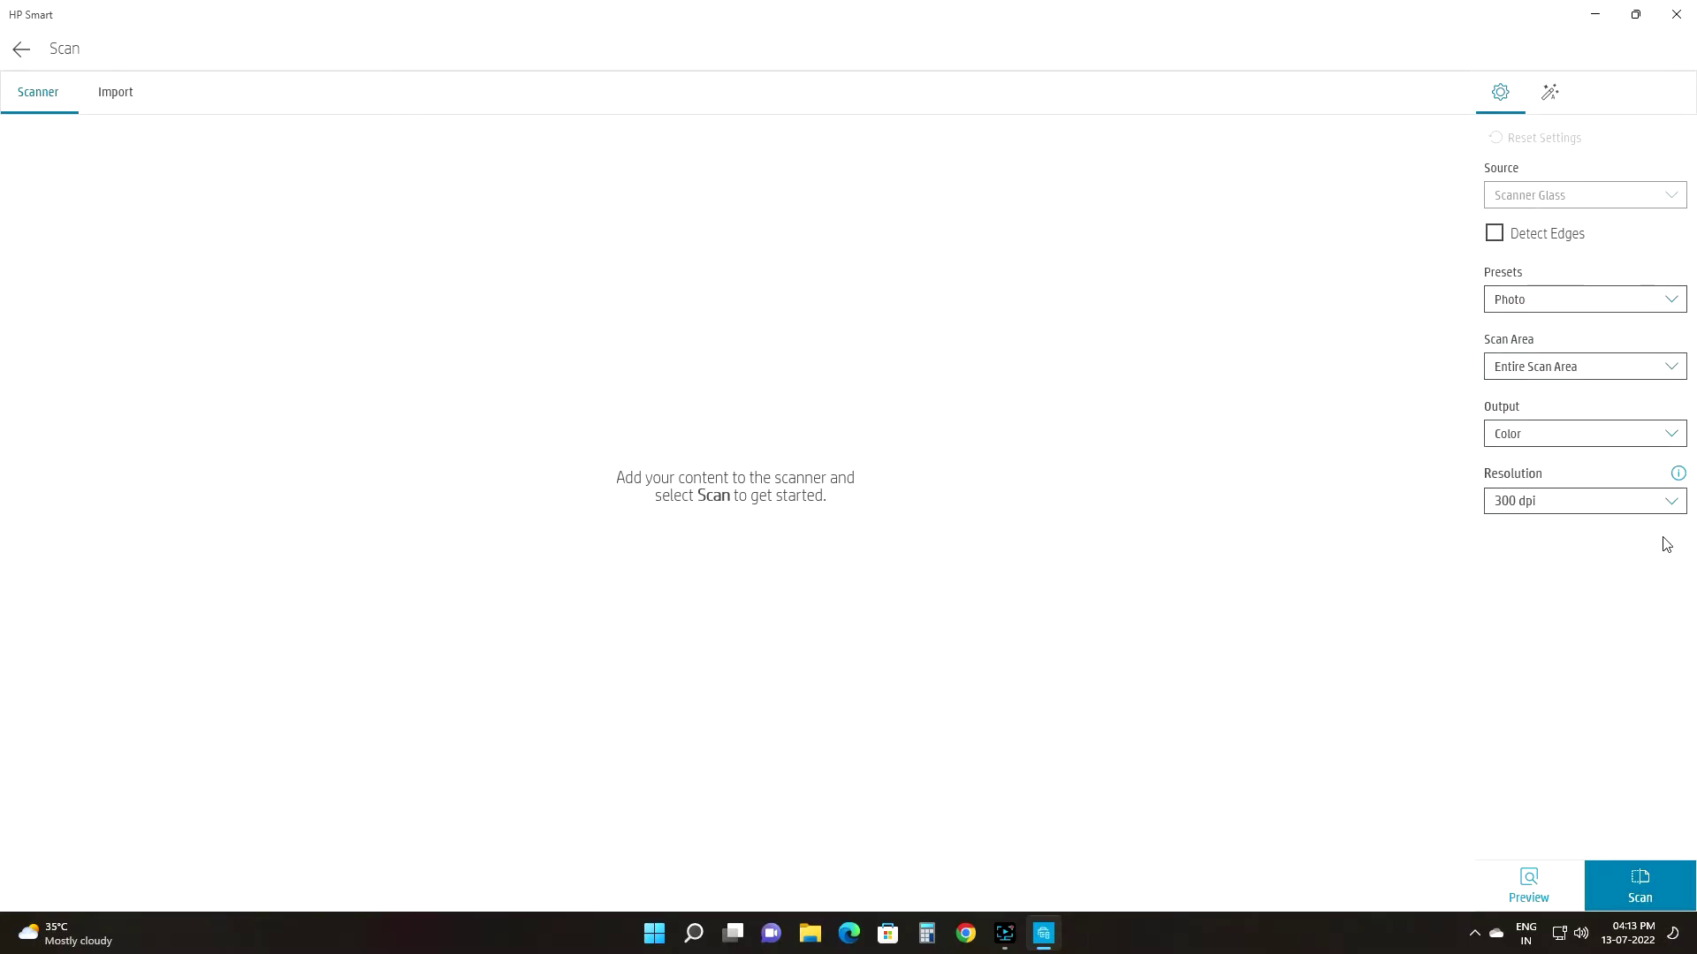
click(1617, 868)
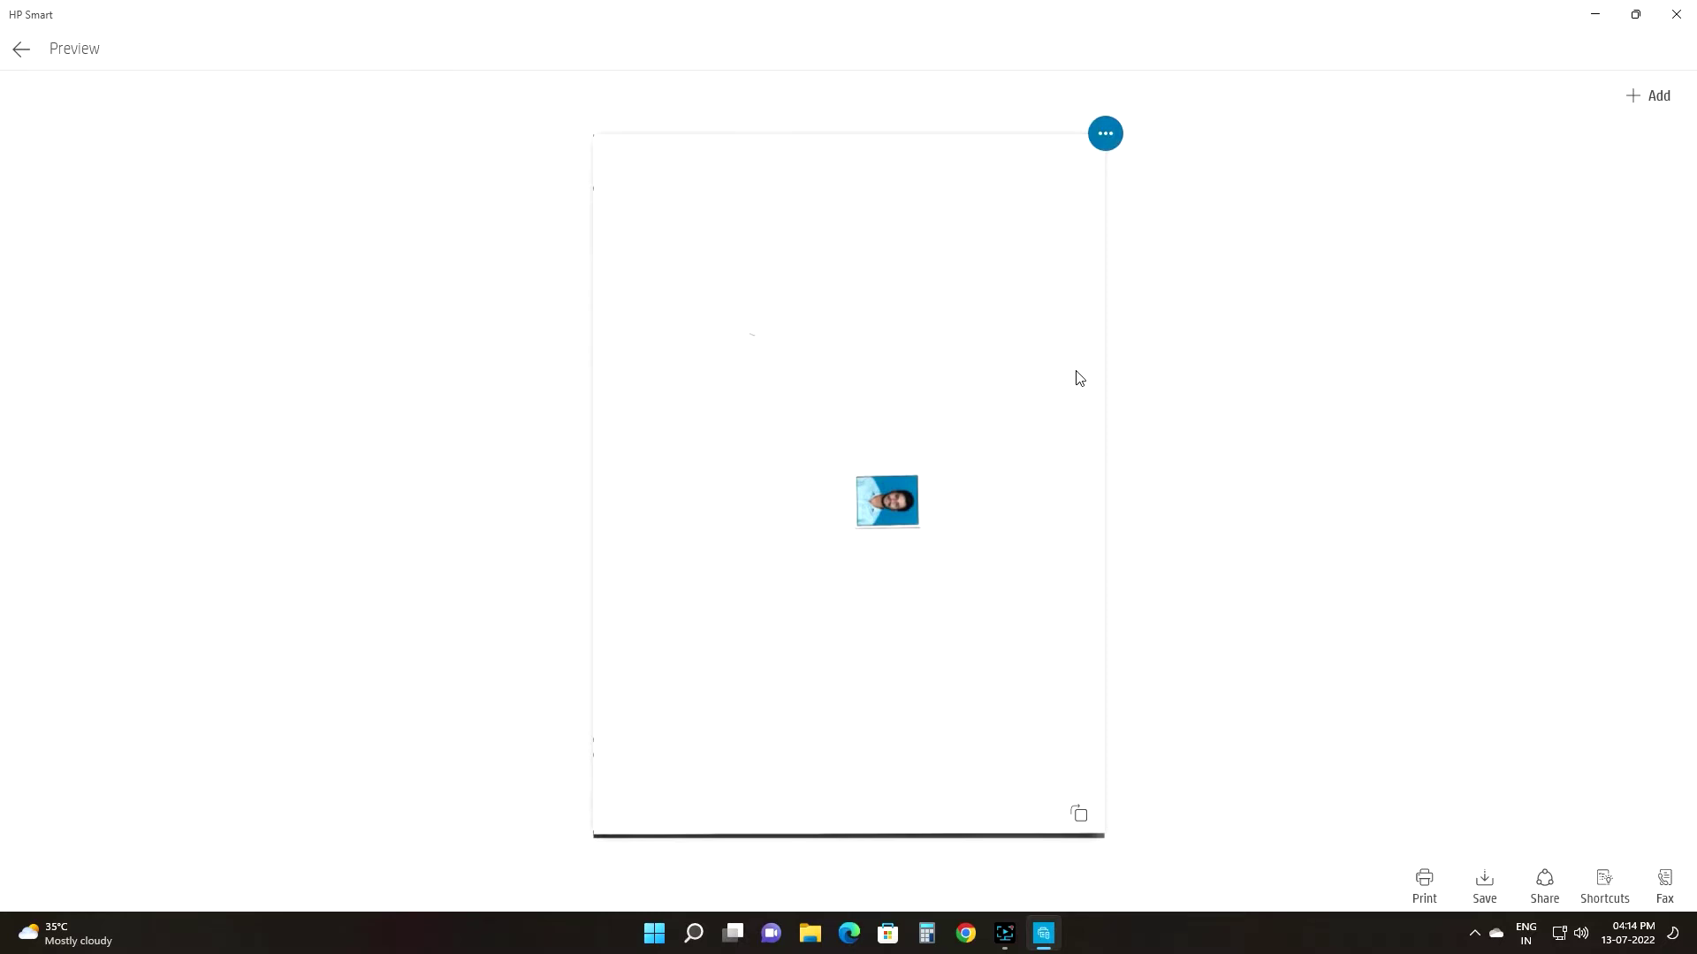
click(1079, 815)
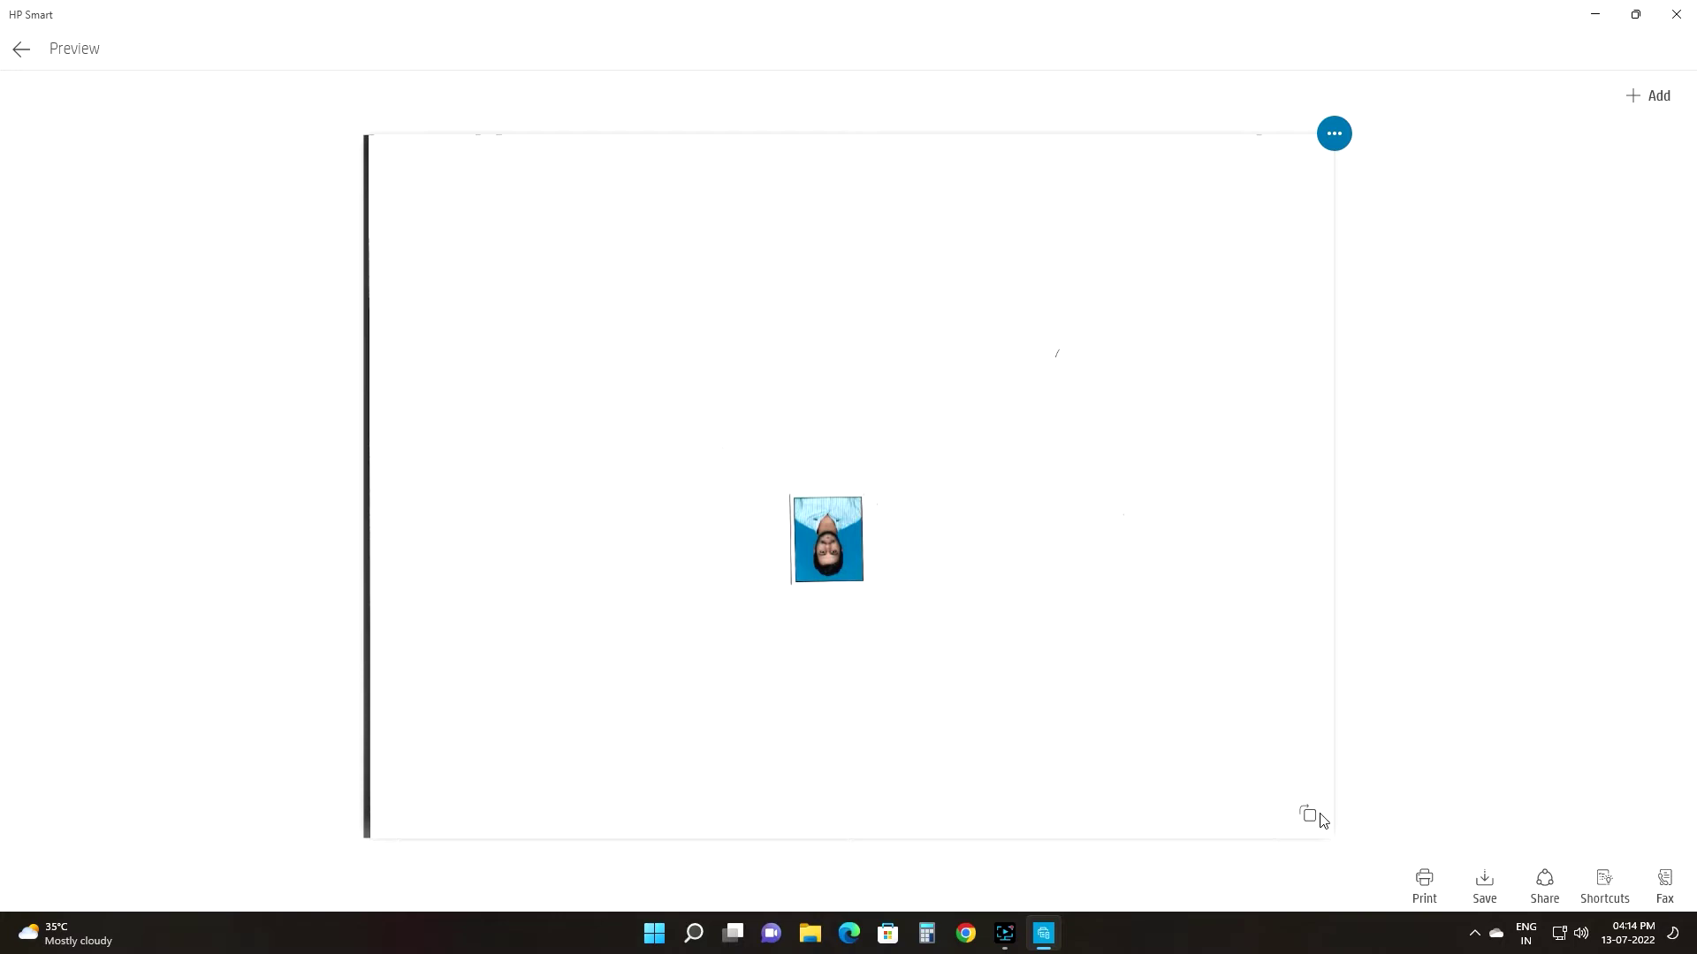
click(1077, 814)
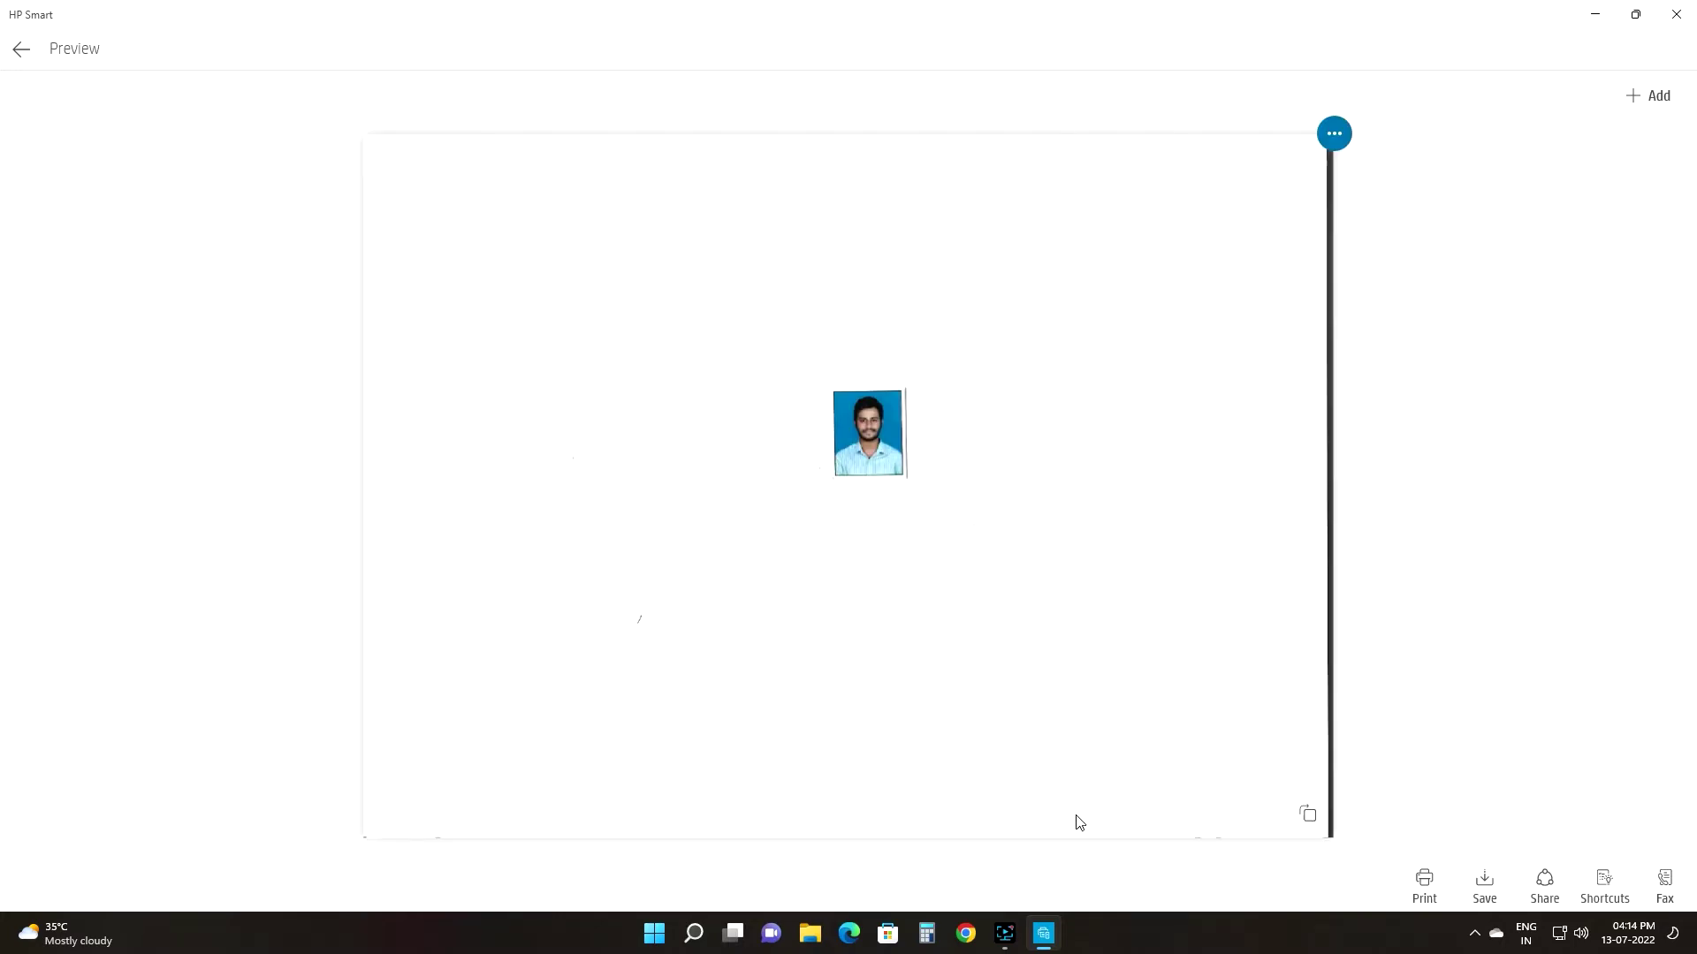
click(1326, 132)
click(1223, 136)
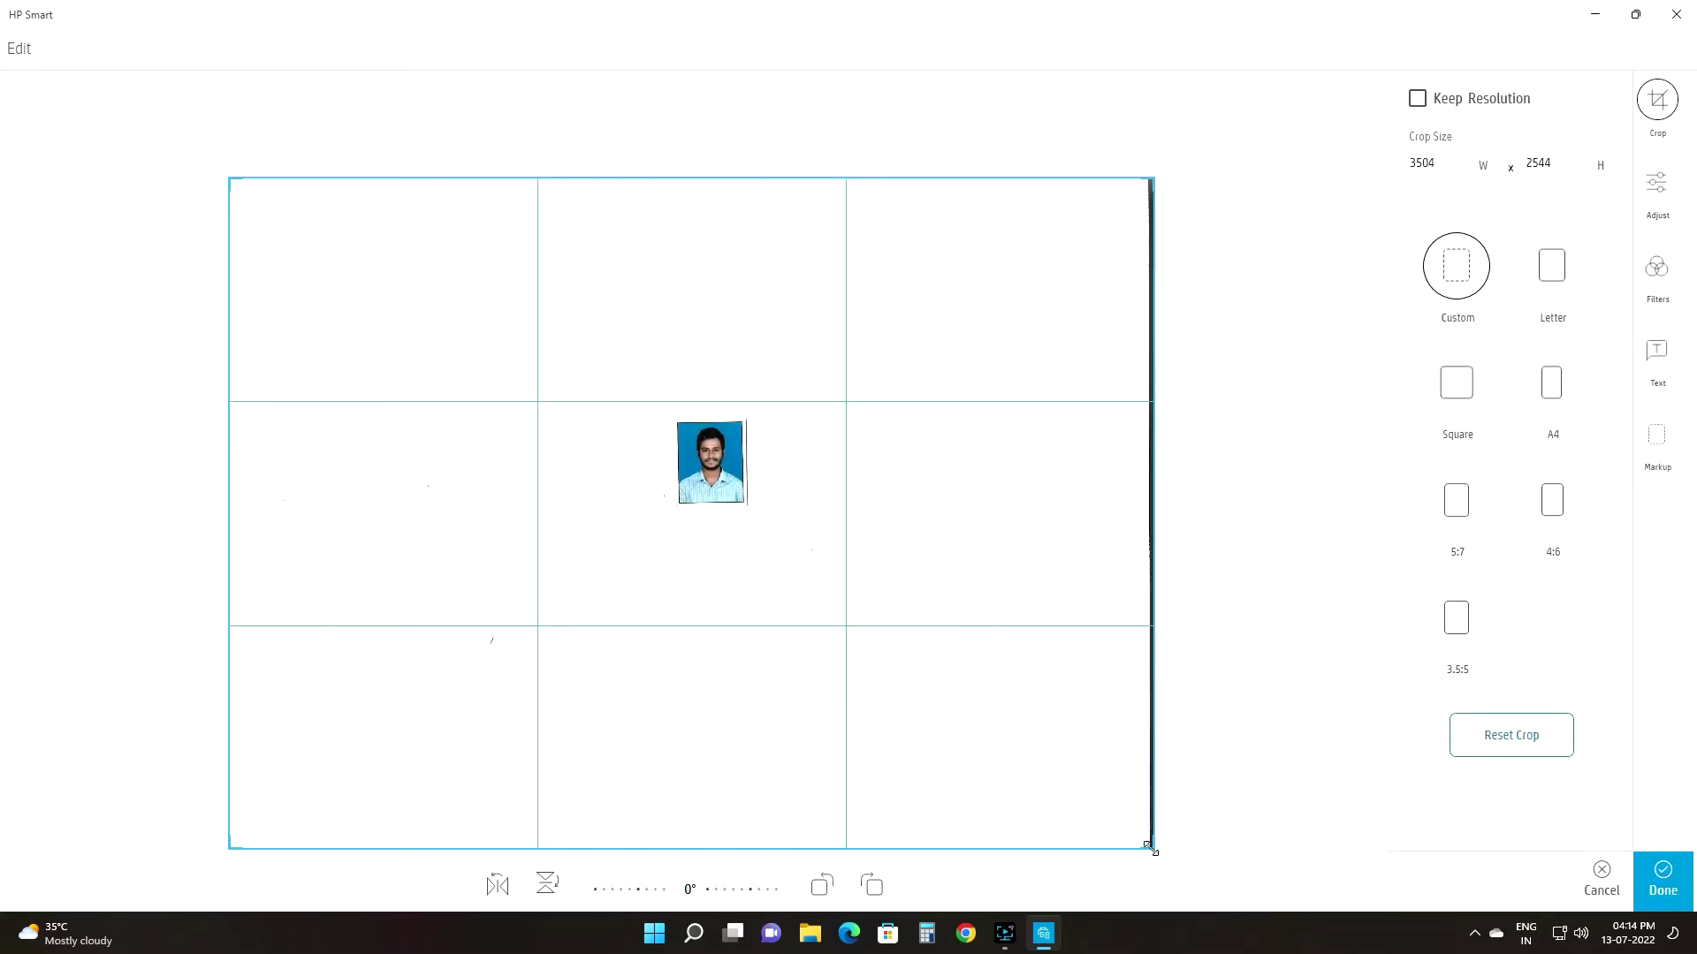
Step: Tighten the crop from the corner, left and top edges to the passport photo, then apply it
drag(1149, 846, 749, 525)
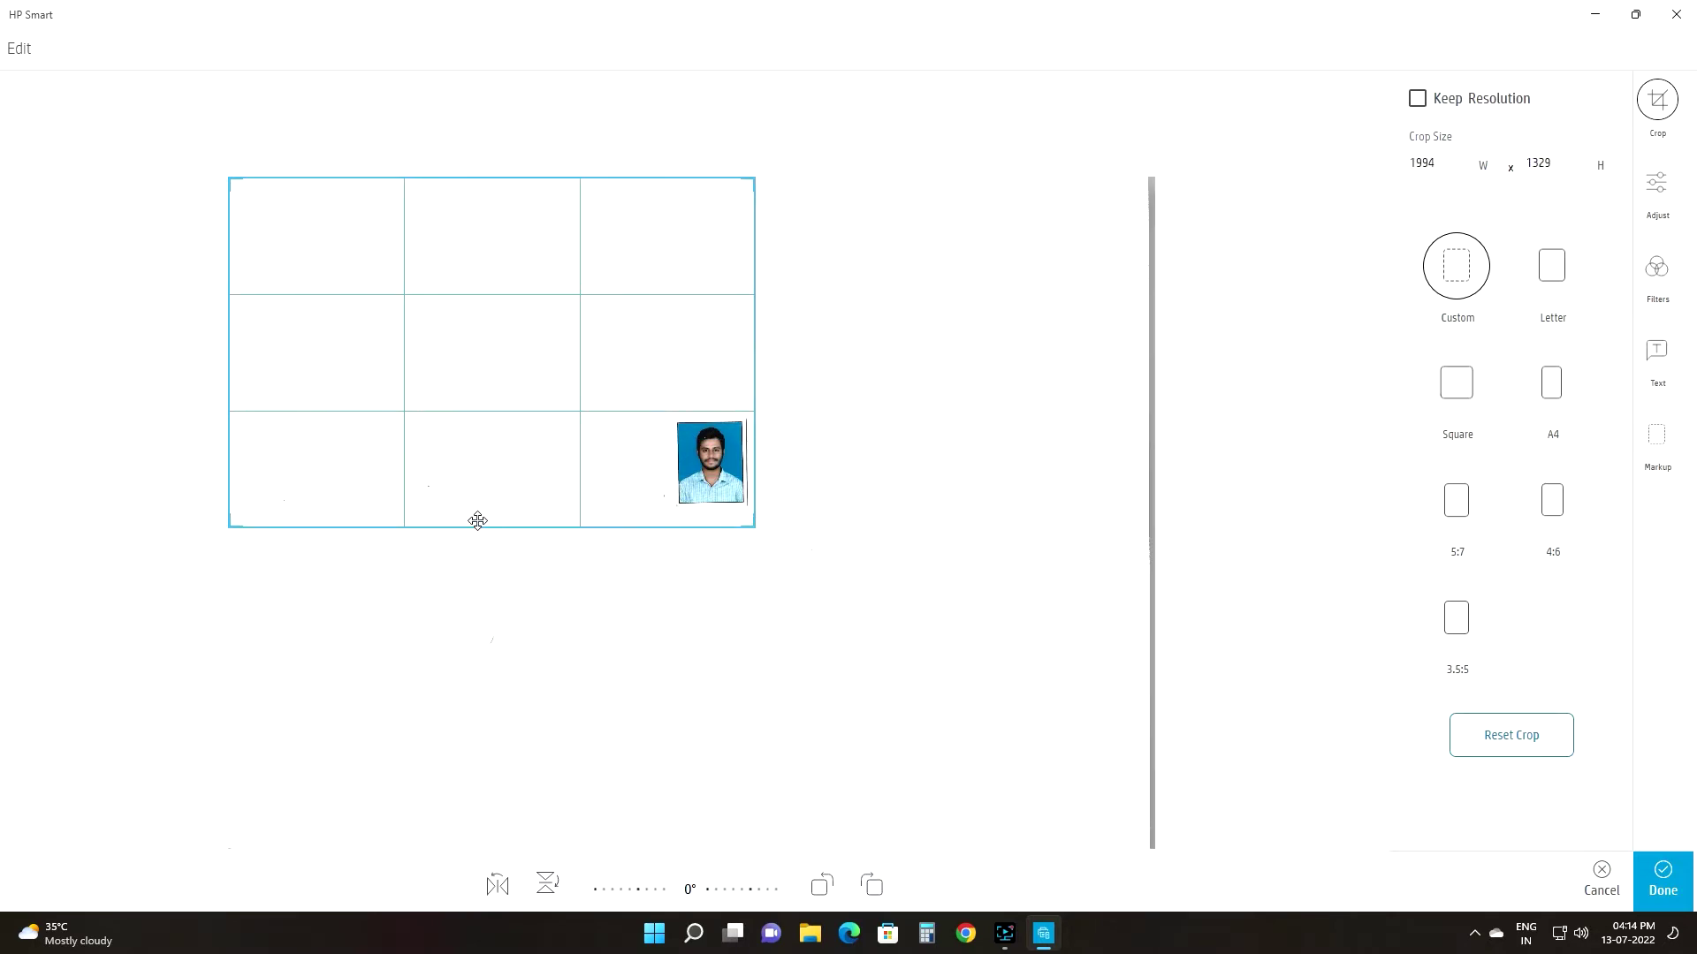
drag(231, 523, 653, 502)
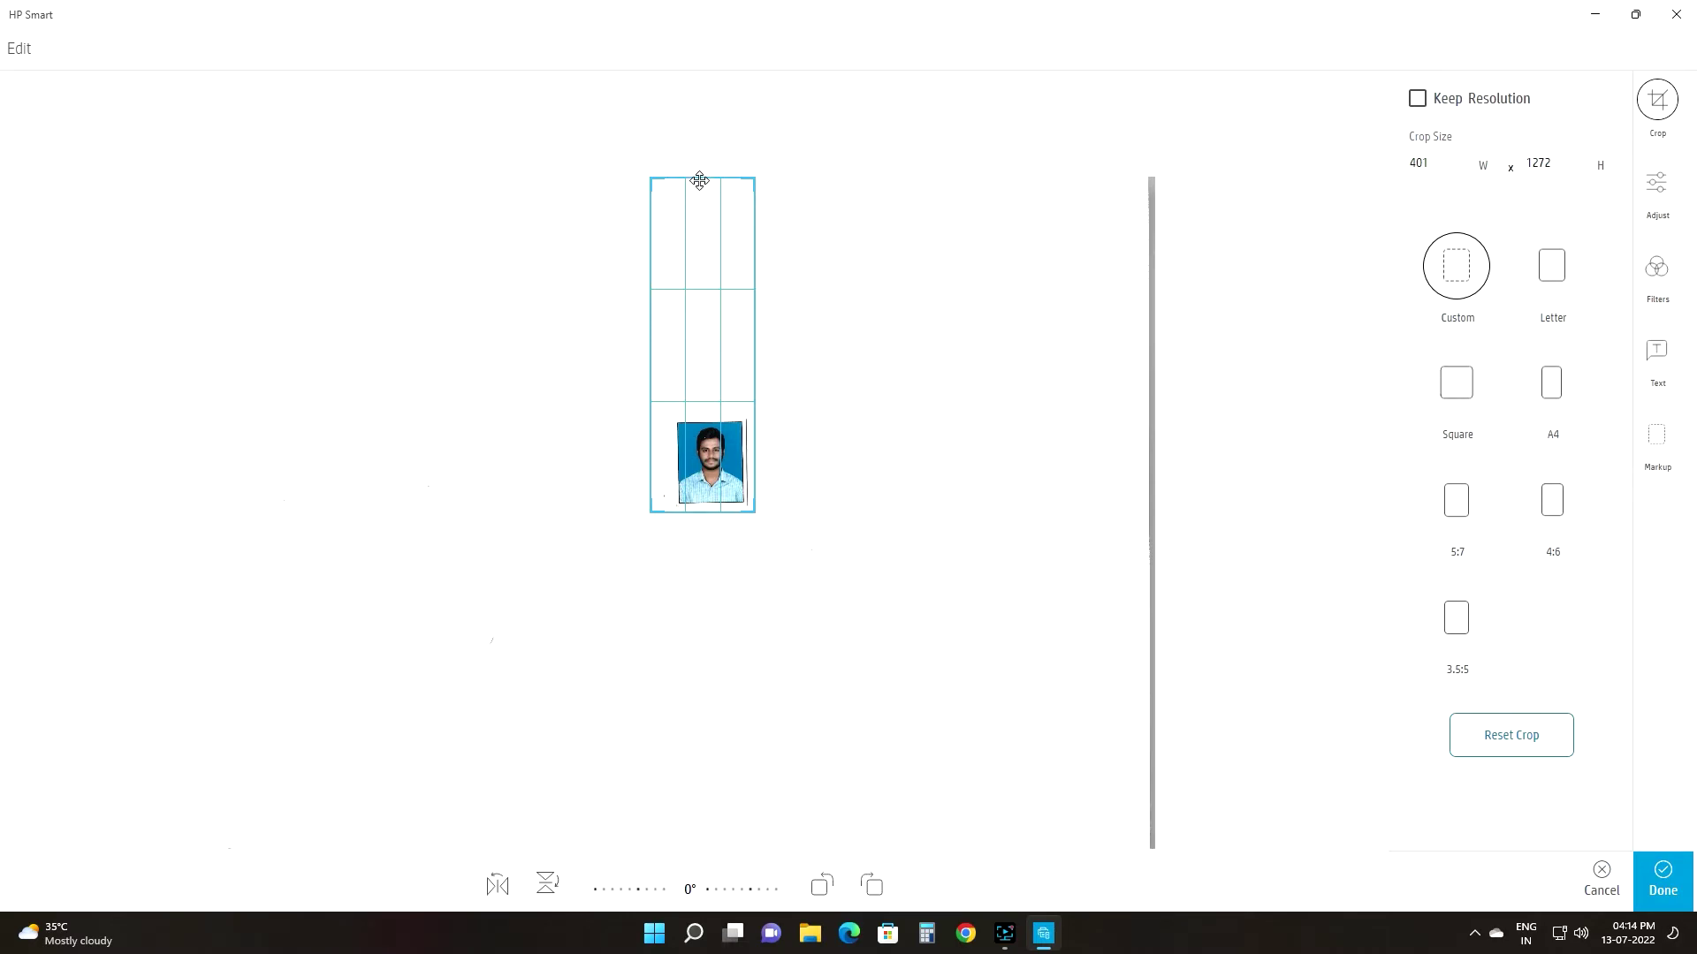
drag(683, 228, 667, 410)
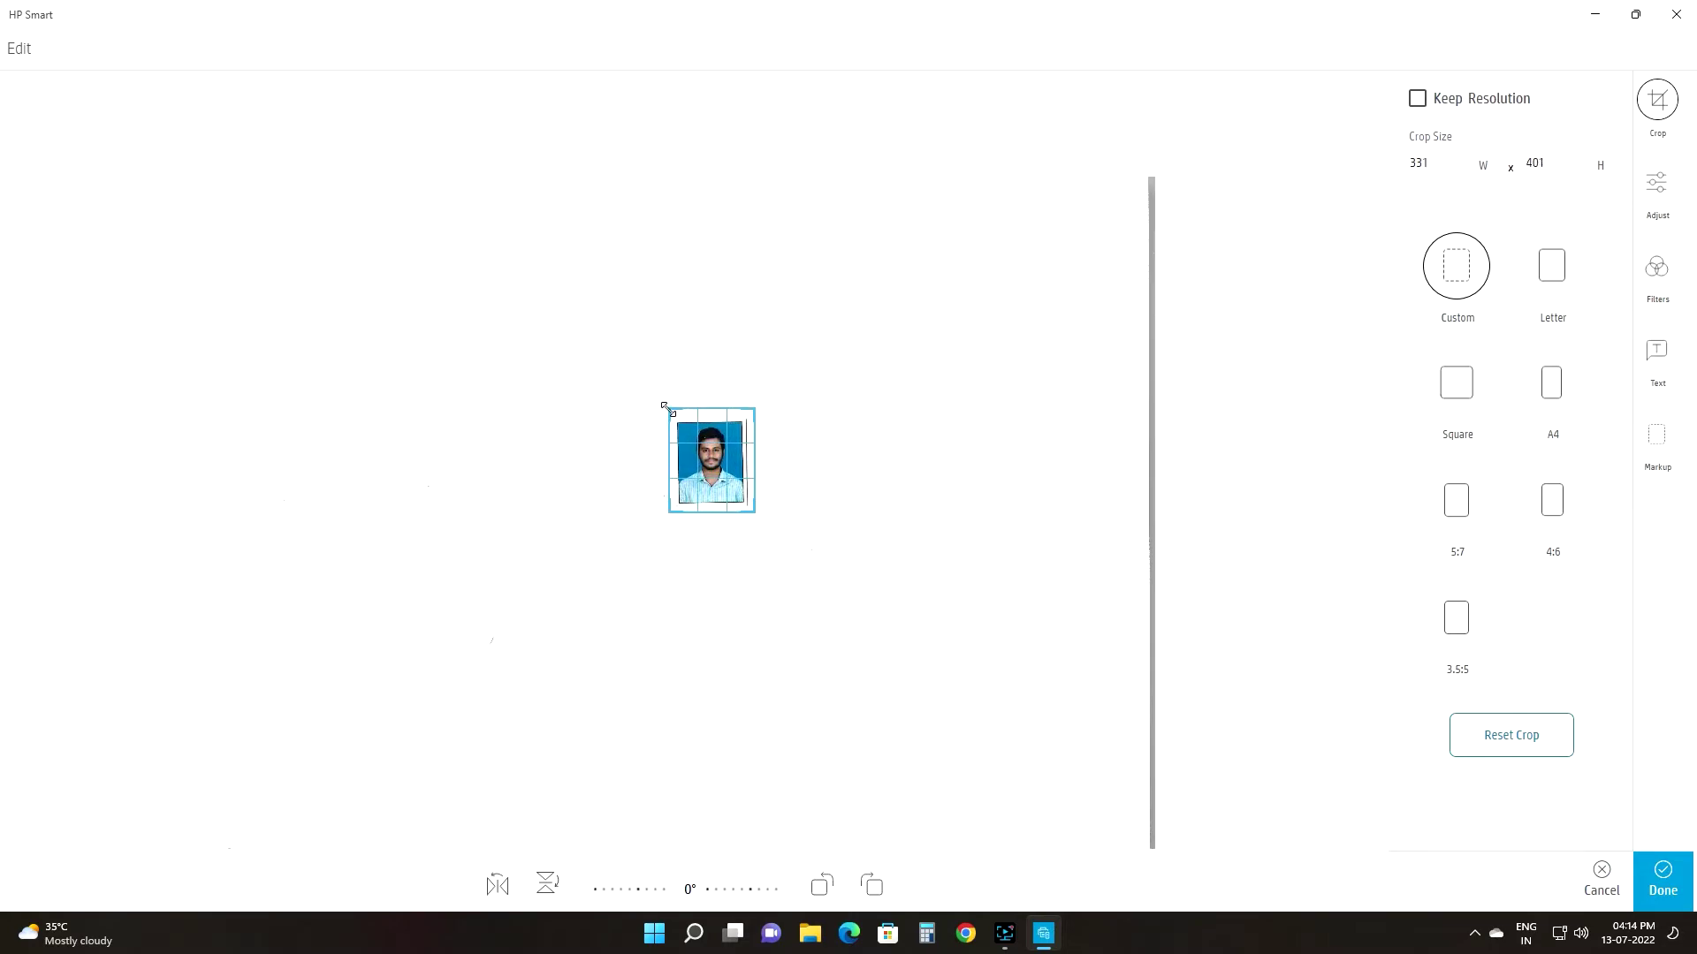
click(1661, 899)
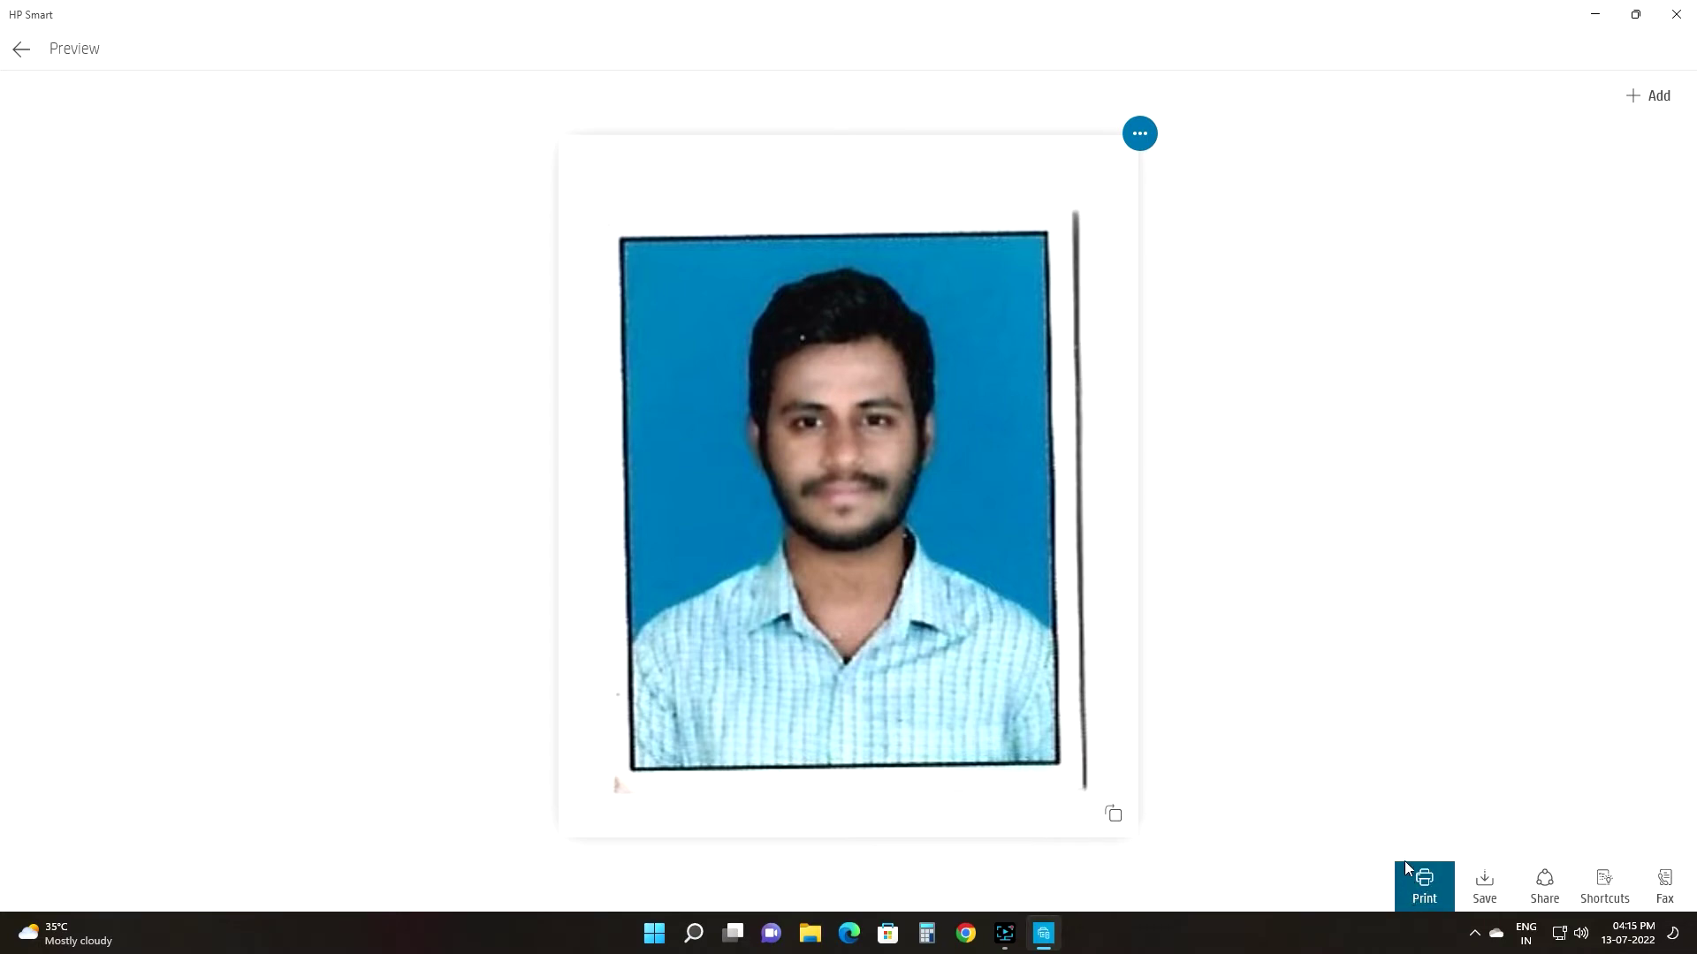
Step: Try sharing the cropped photo through the system share sheet, then dismiss it
click(1562, 888)
click(1561, 884)
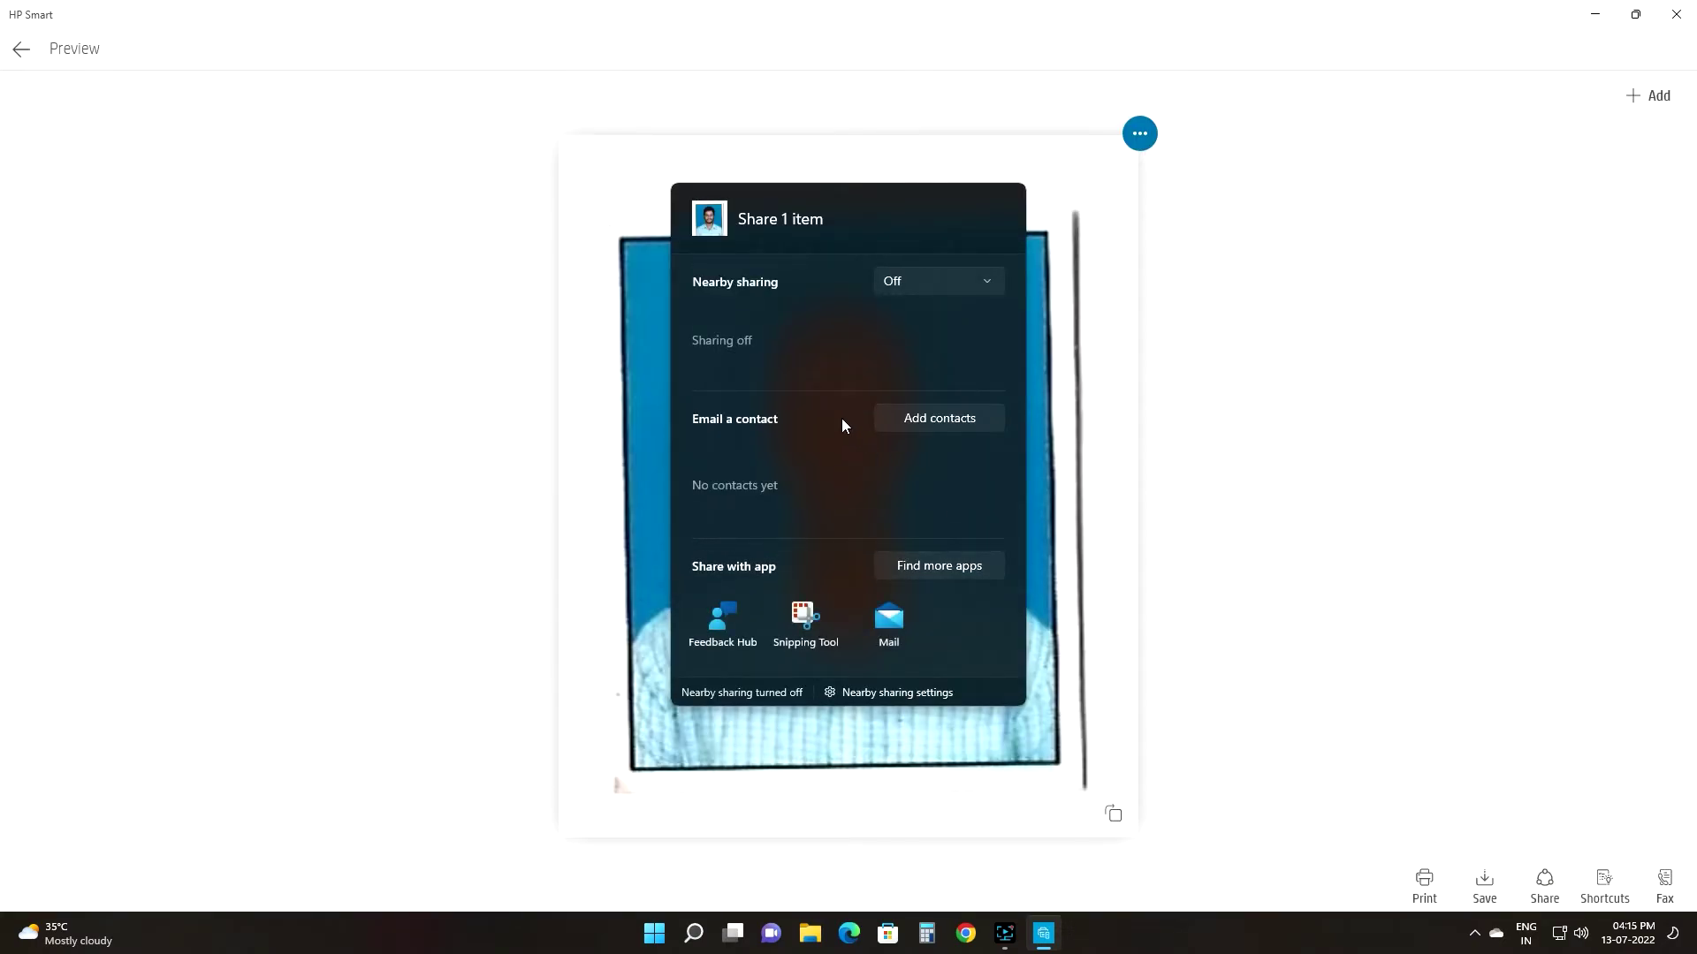
click(1047, 142)
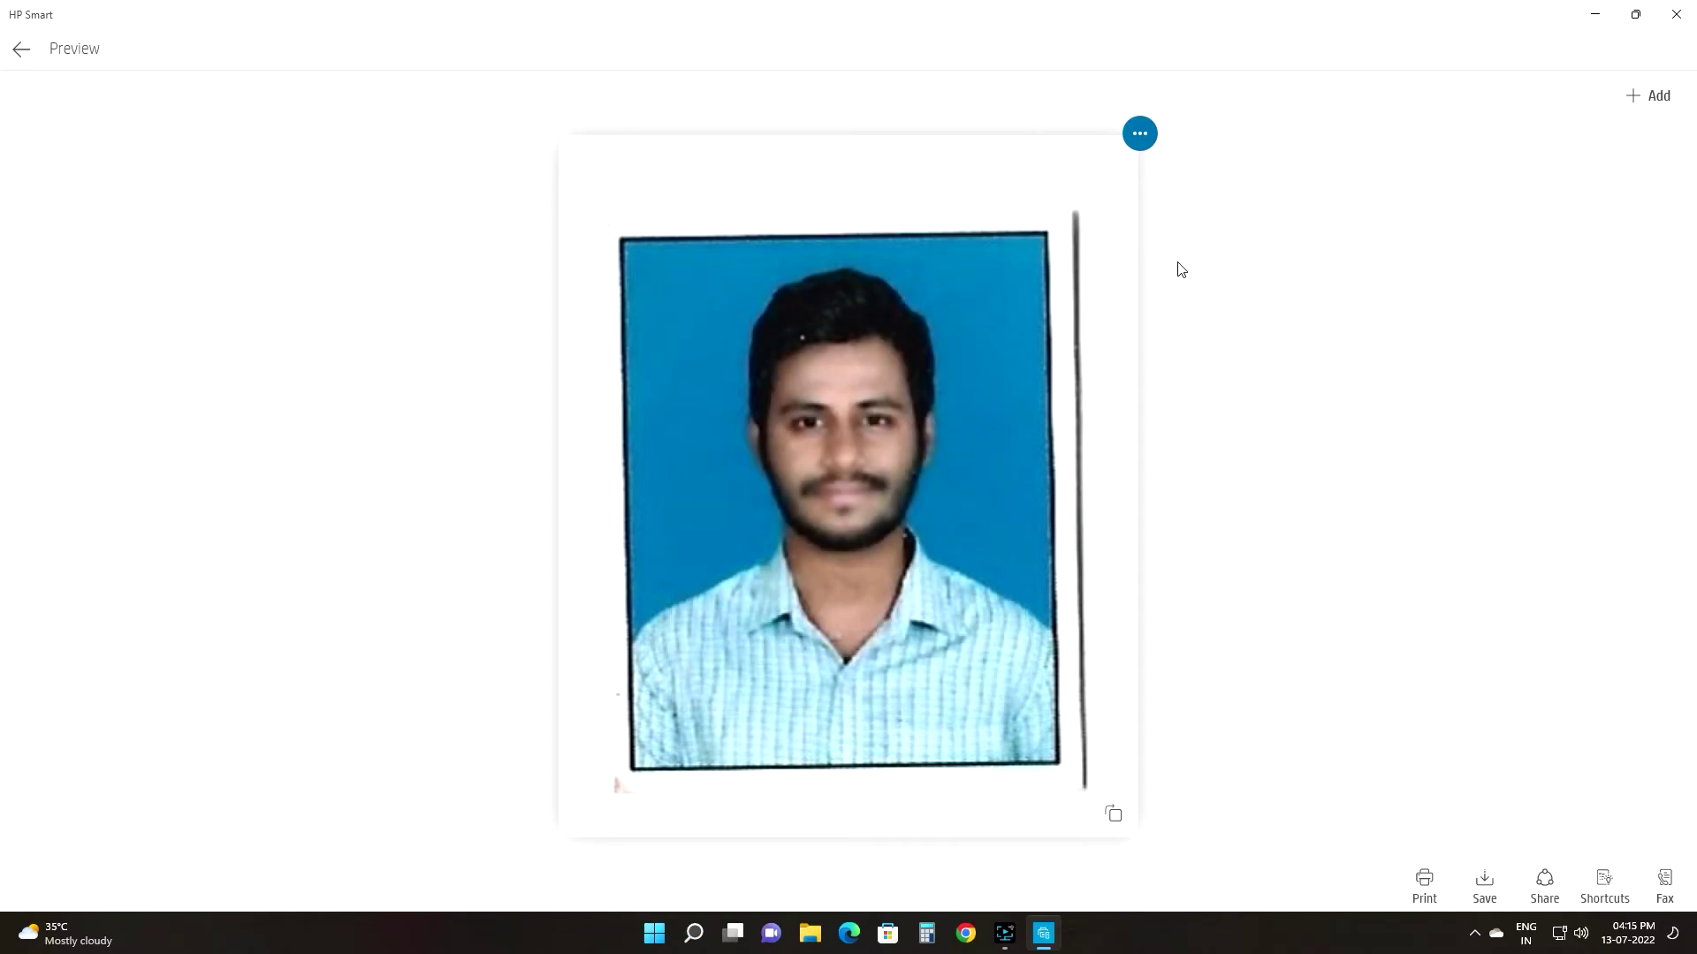
Step: Set the save options to JPG image with compression None
click(1509, 897)
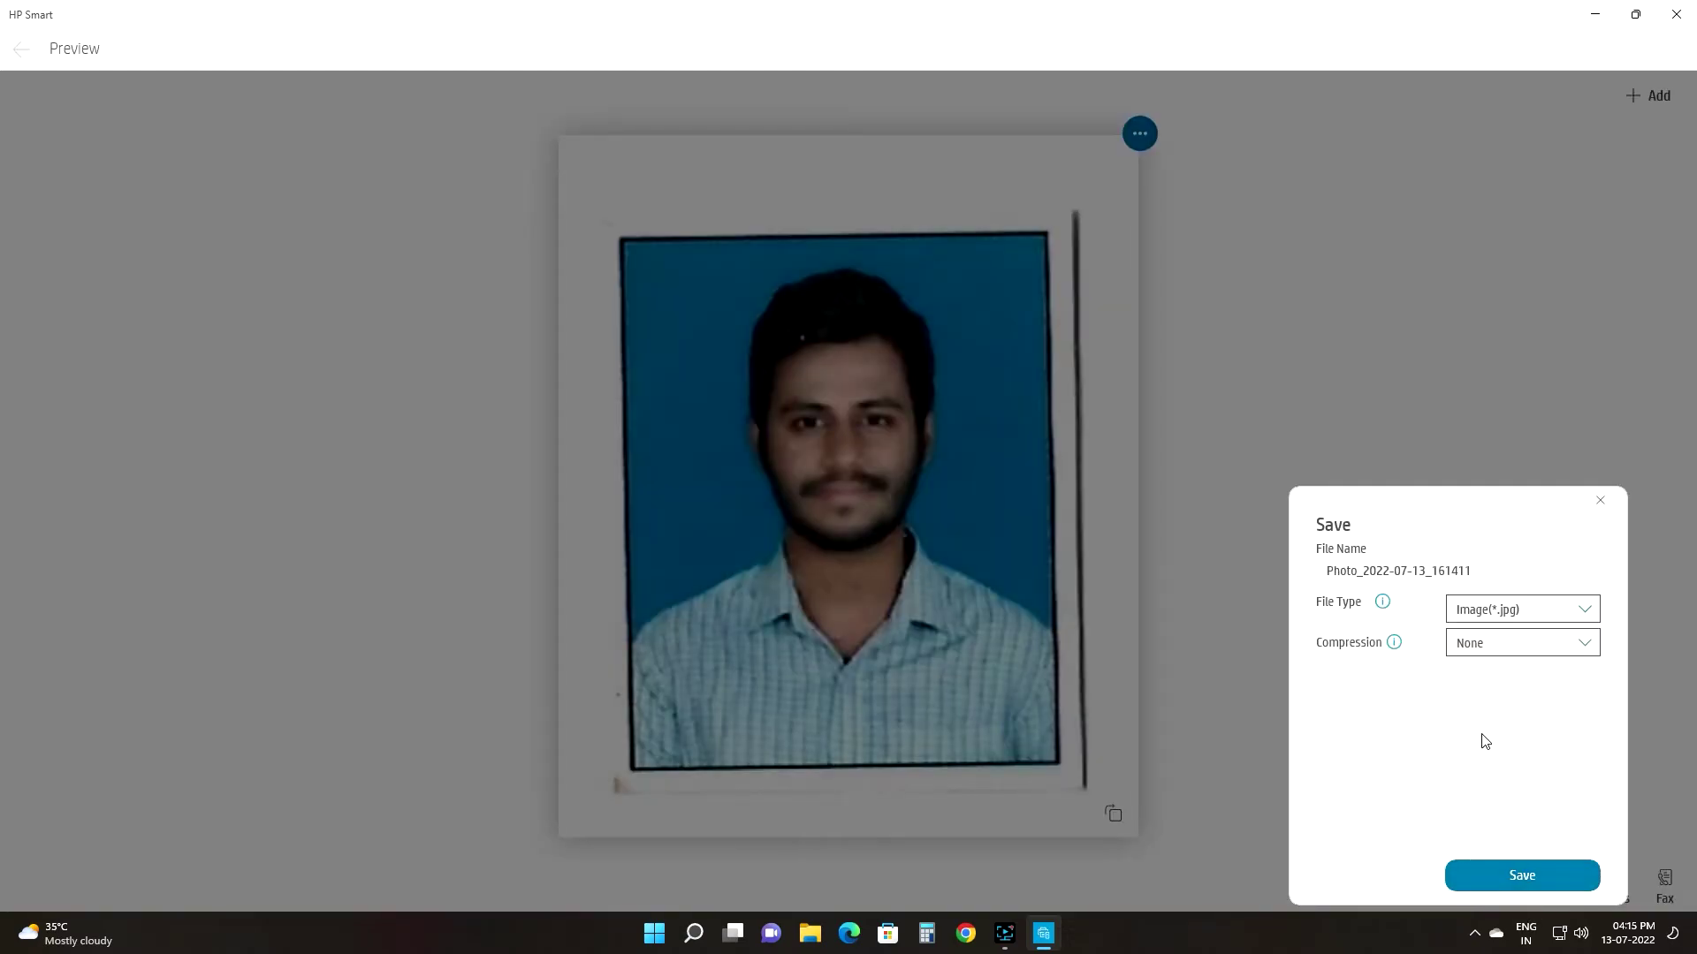
click(1526, 617)
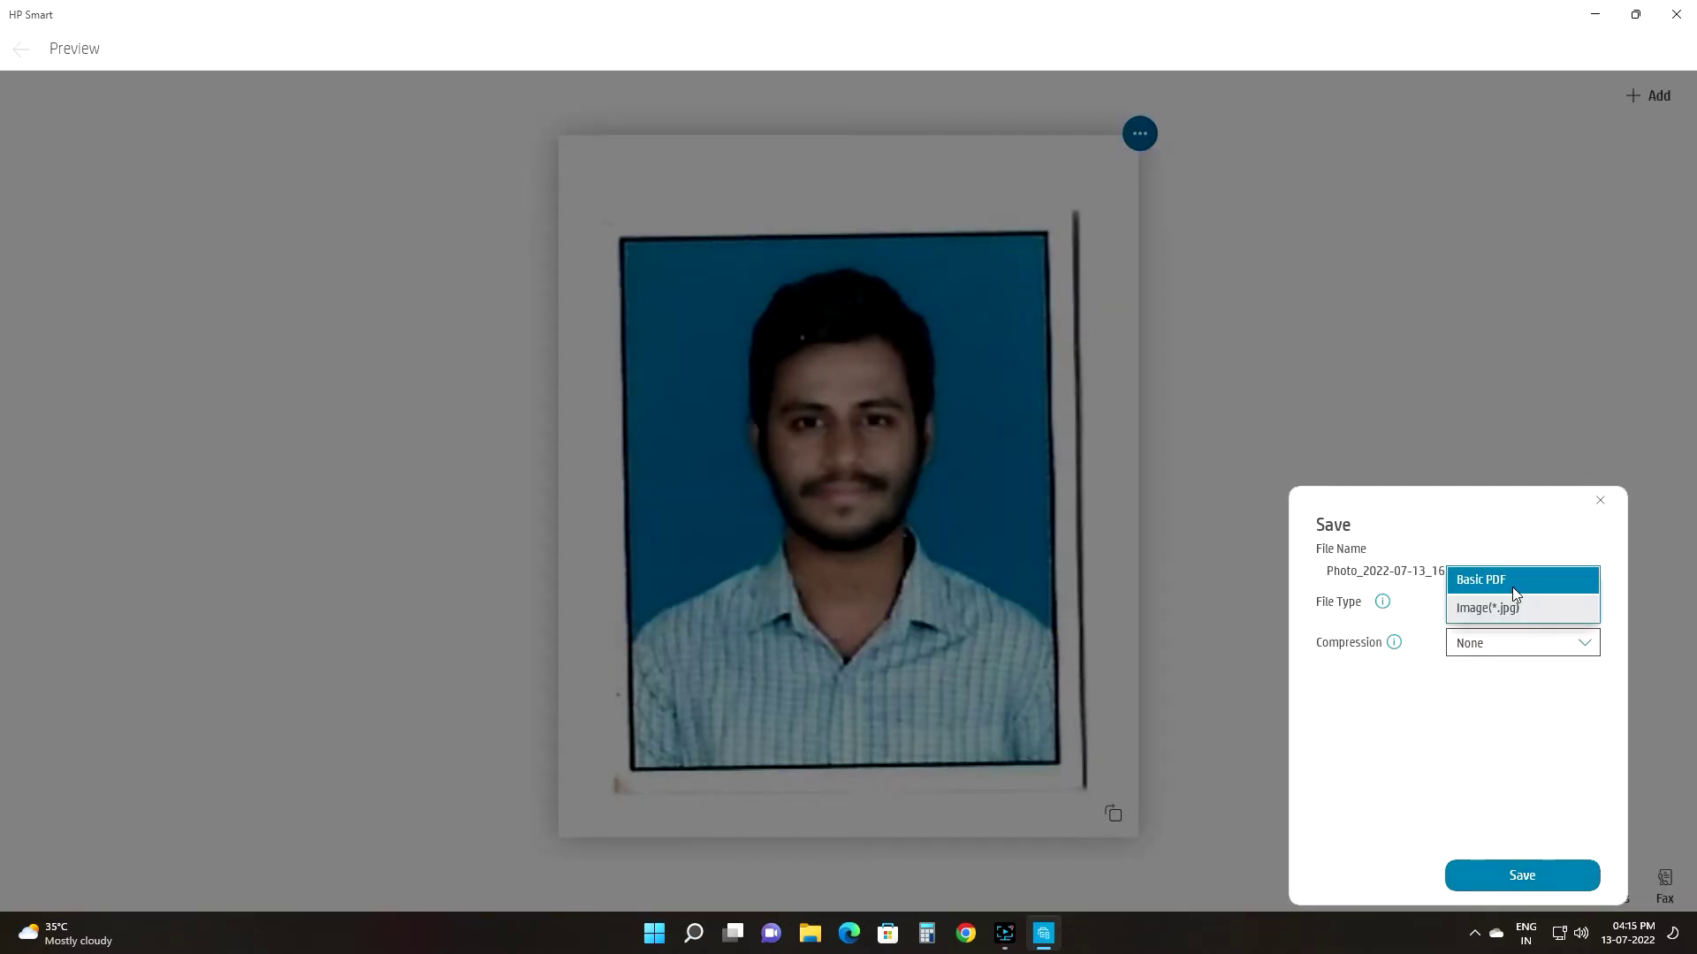
click(1518, 646)
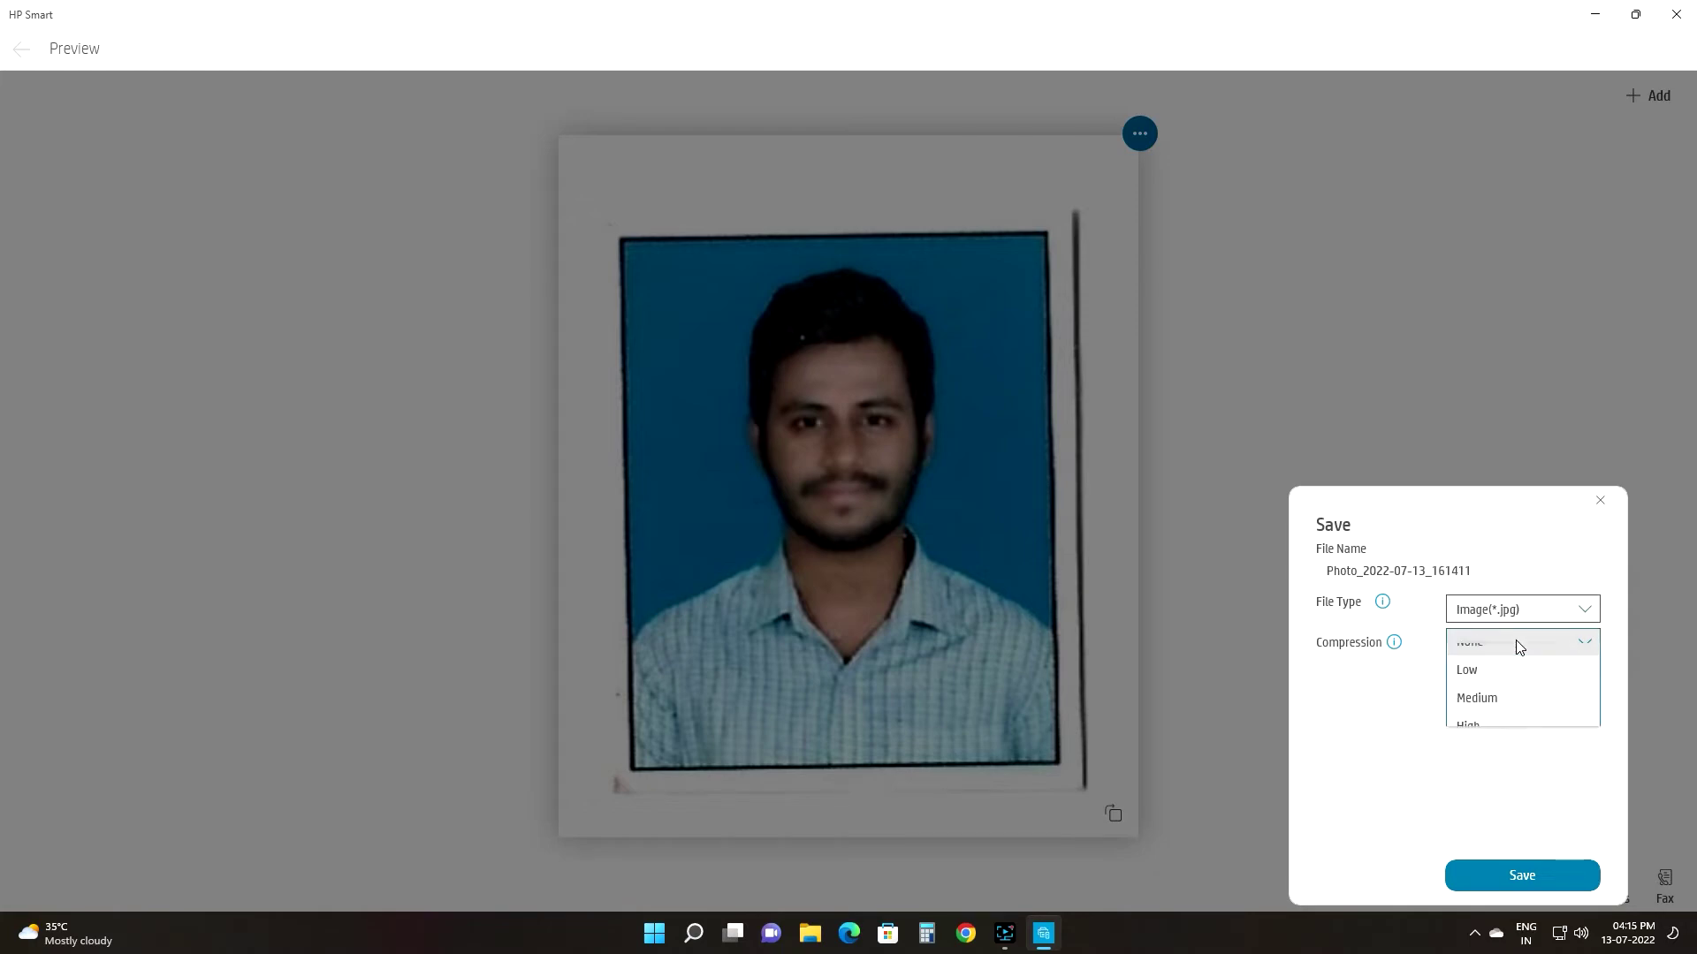
click(1496, 728)
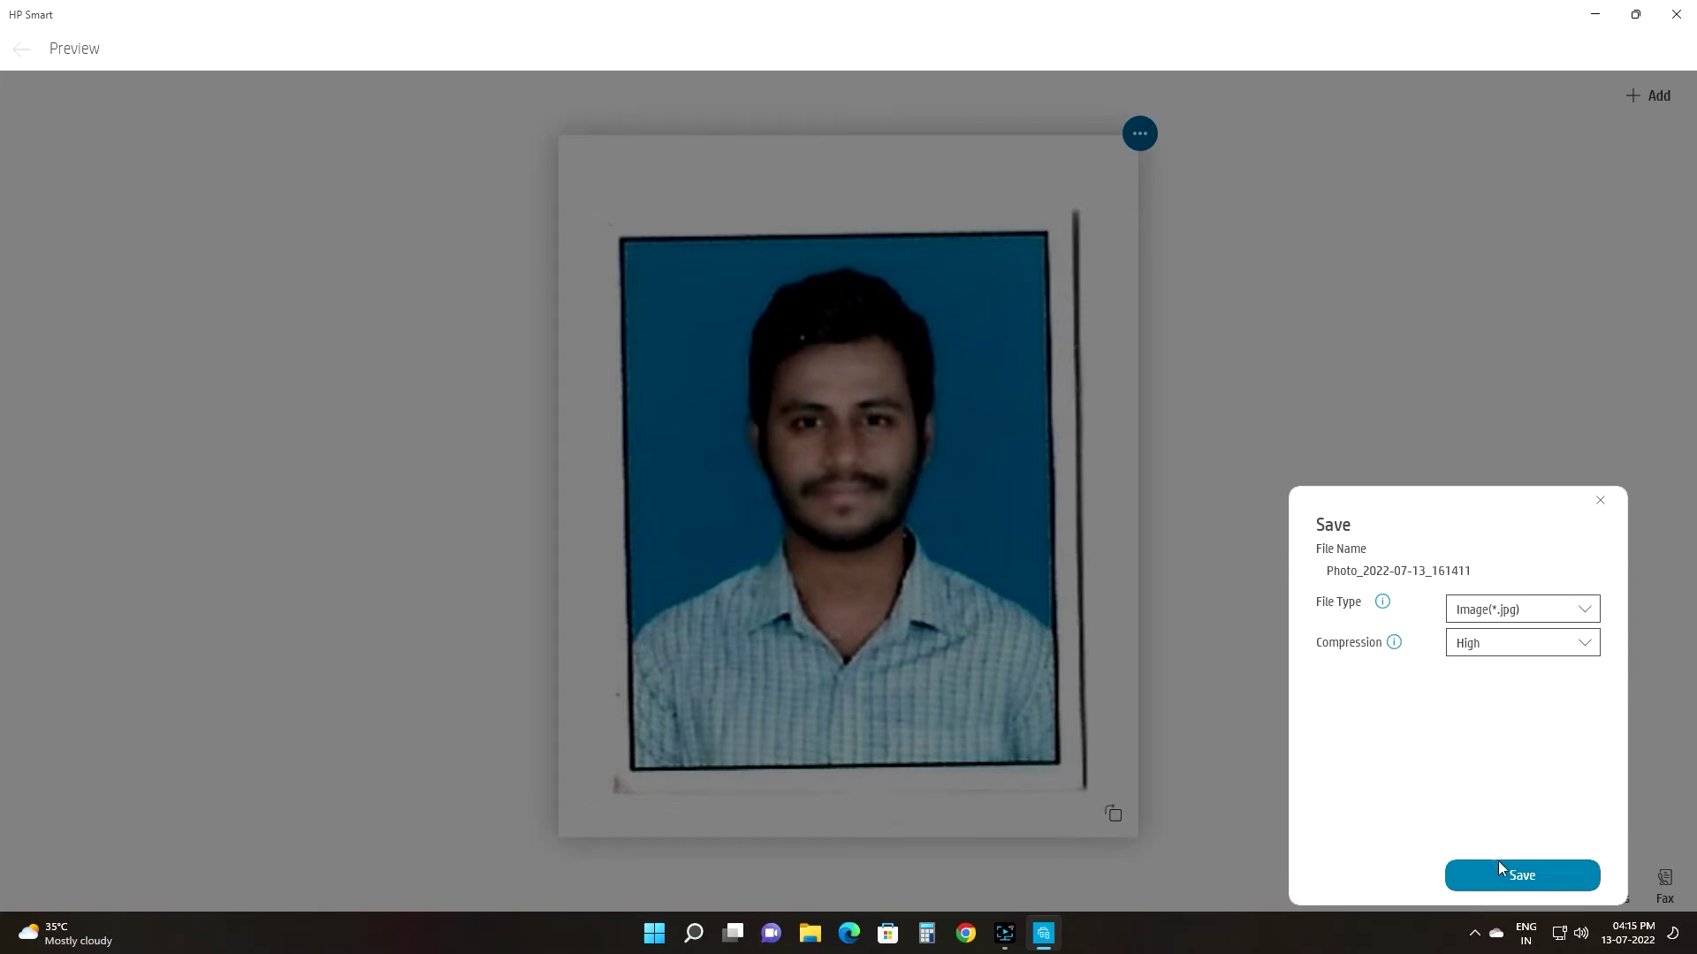
click(1546, 644)
click(1521, 557)
Step: Save the photo as Photo_2022-07-13_161411.jpg in Downloads and bring up File Explorer
click(1513, 884)
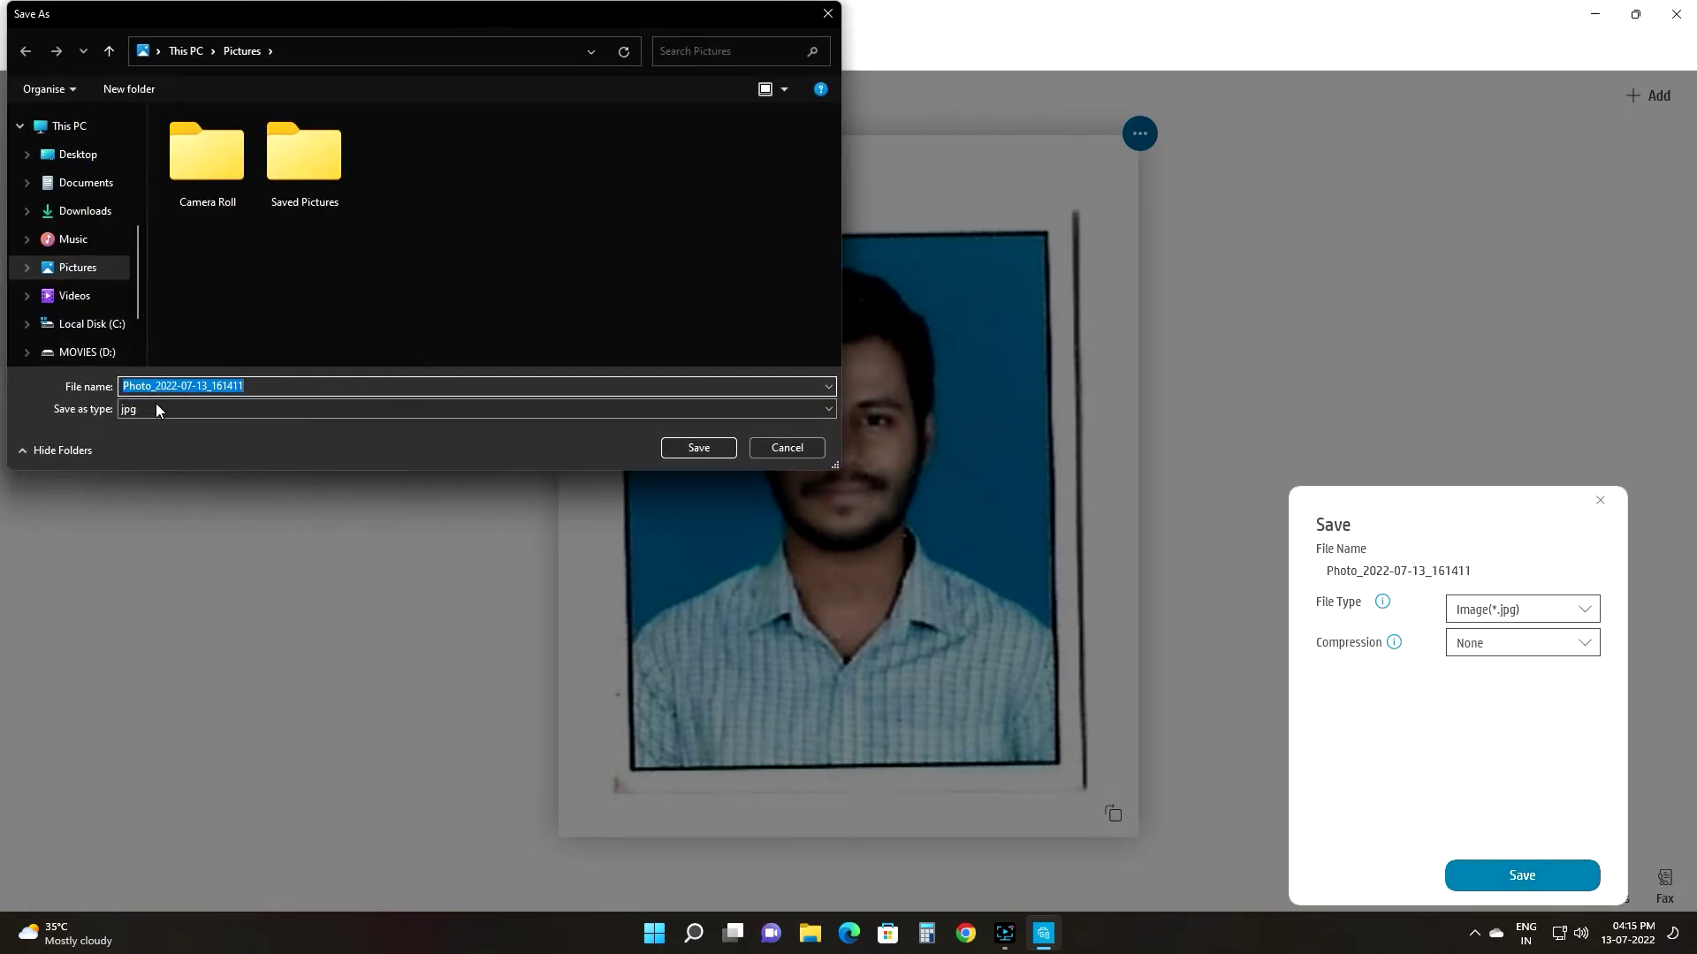
click(85, 210)
click(711, 447)
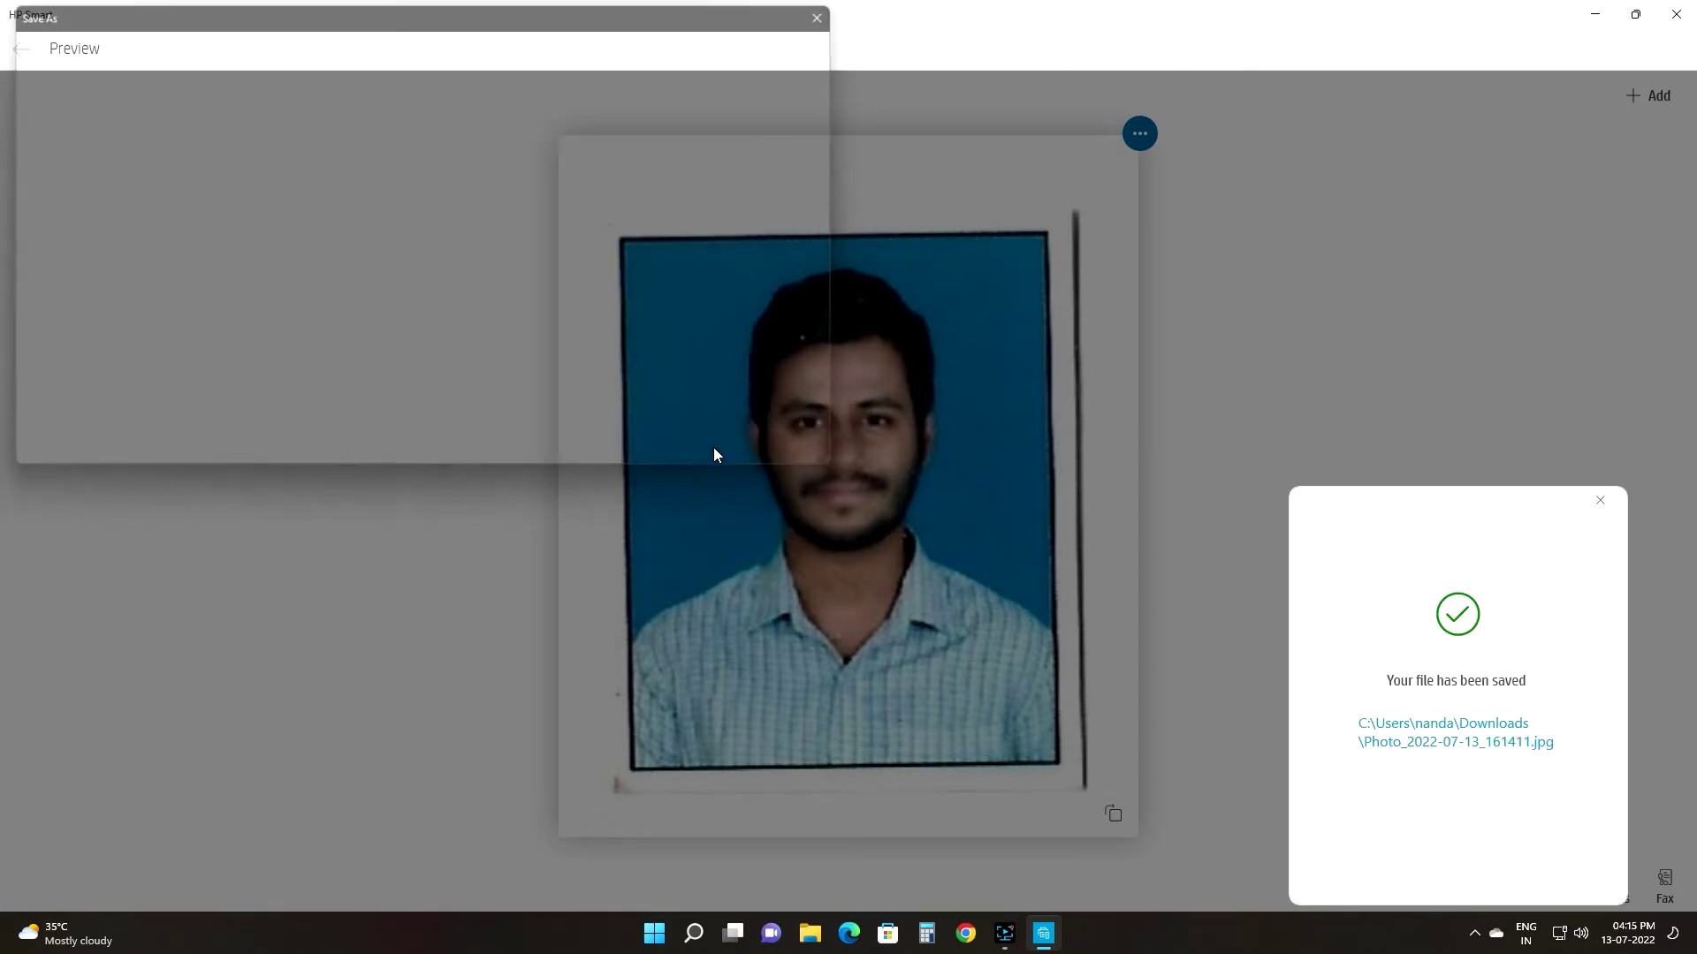
click(811, 935)
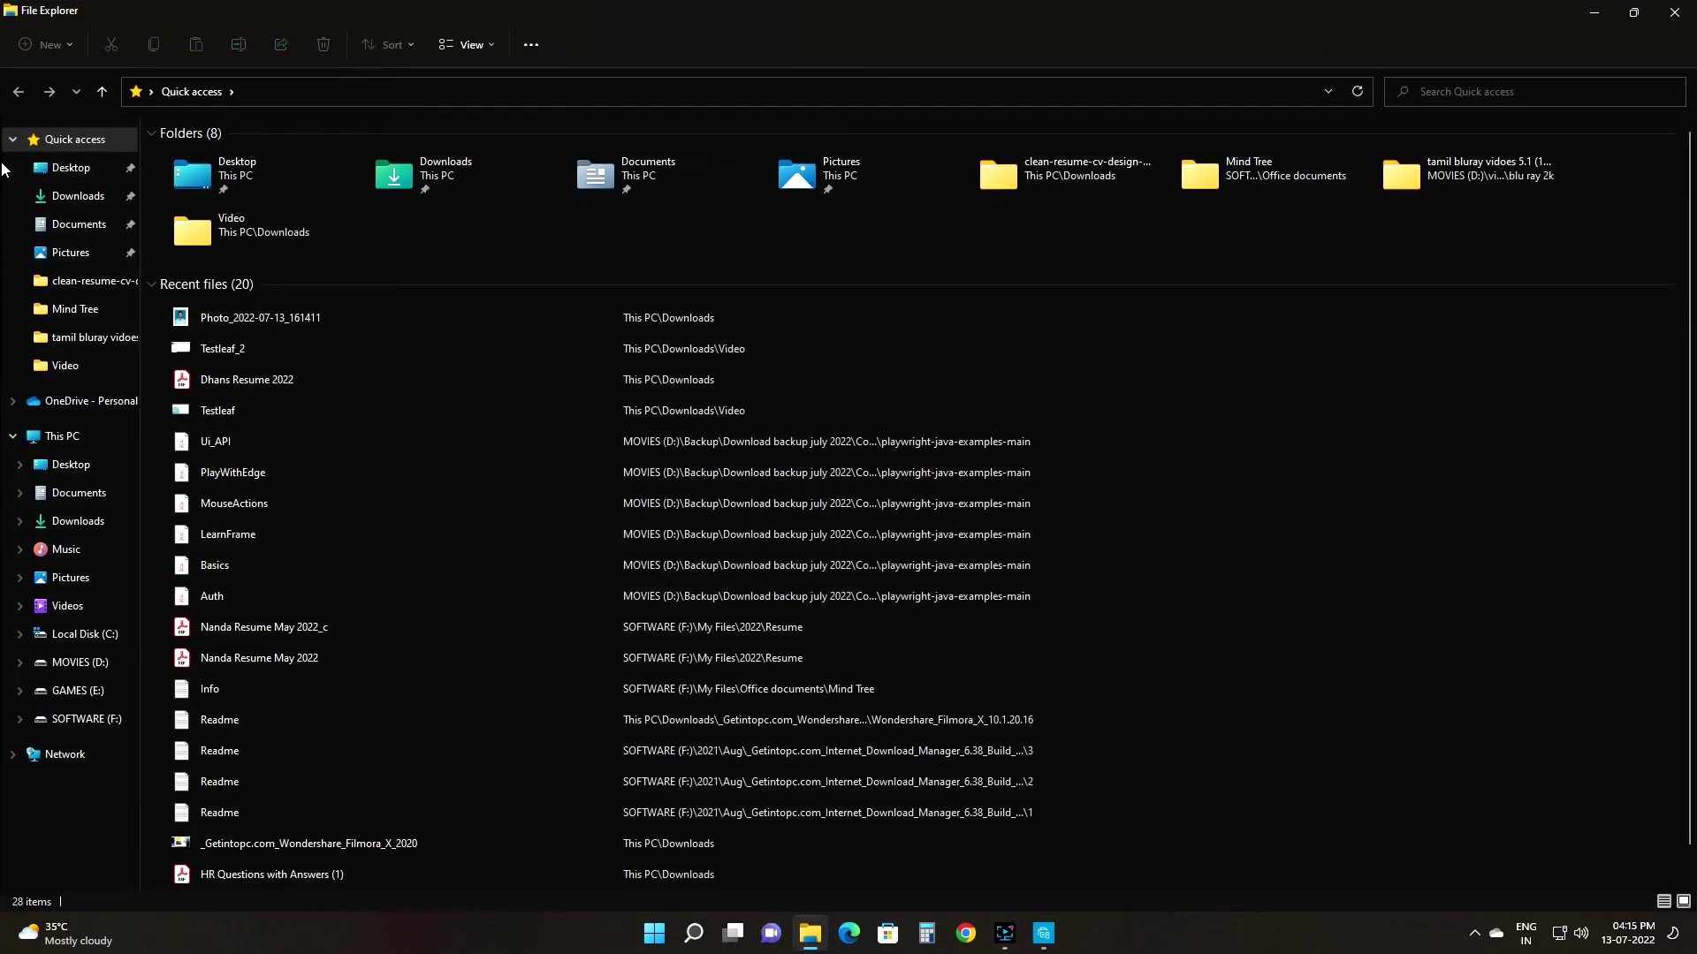
Step: Open Photo_2022-07-13_161411 from the Downloads folder
click(78, 195)
double_click(240, 214)
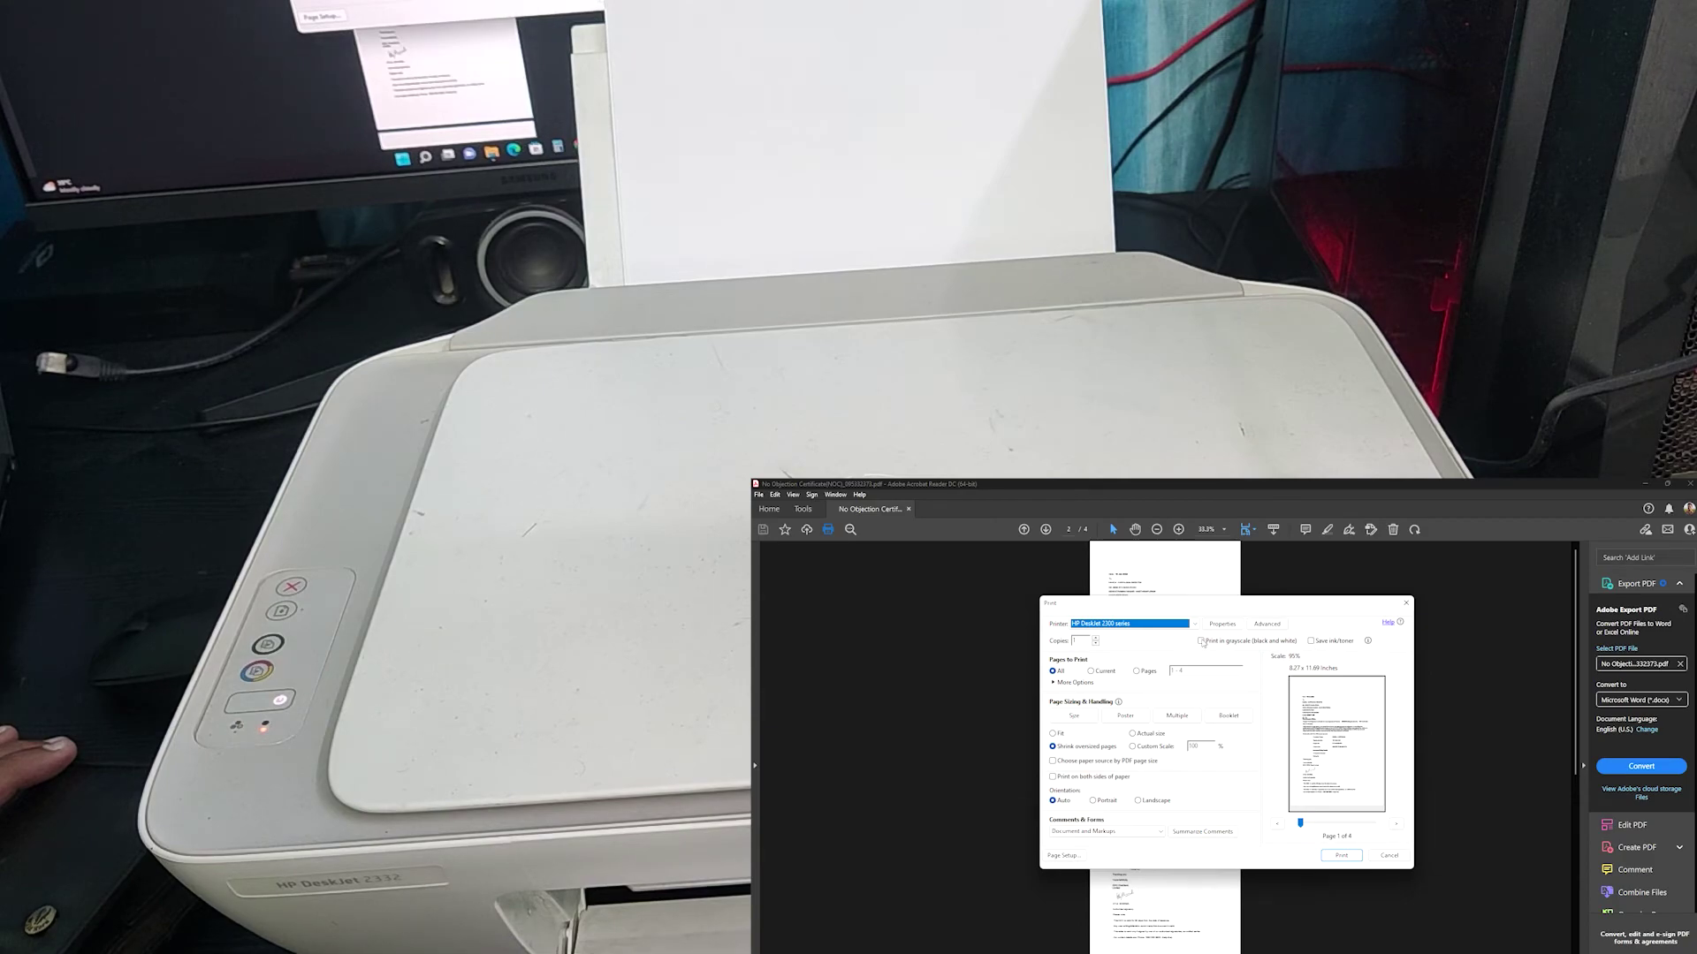
Step: Print the PDF in grayscale (black and white) on the HP DeskJet 2300 series
click(1201, 642)
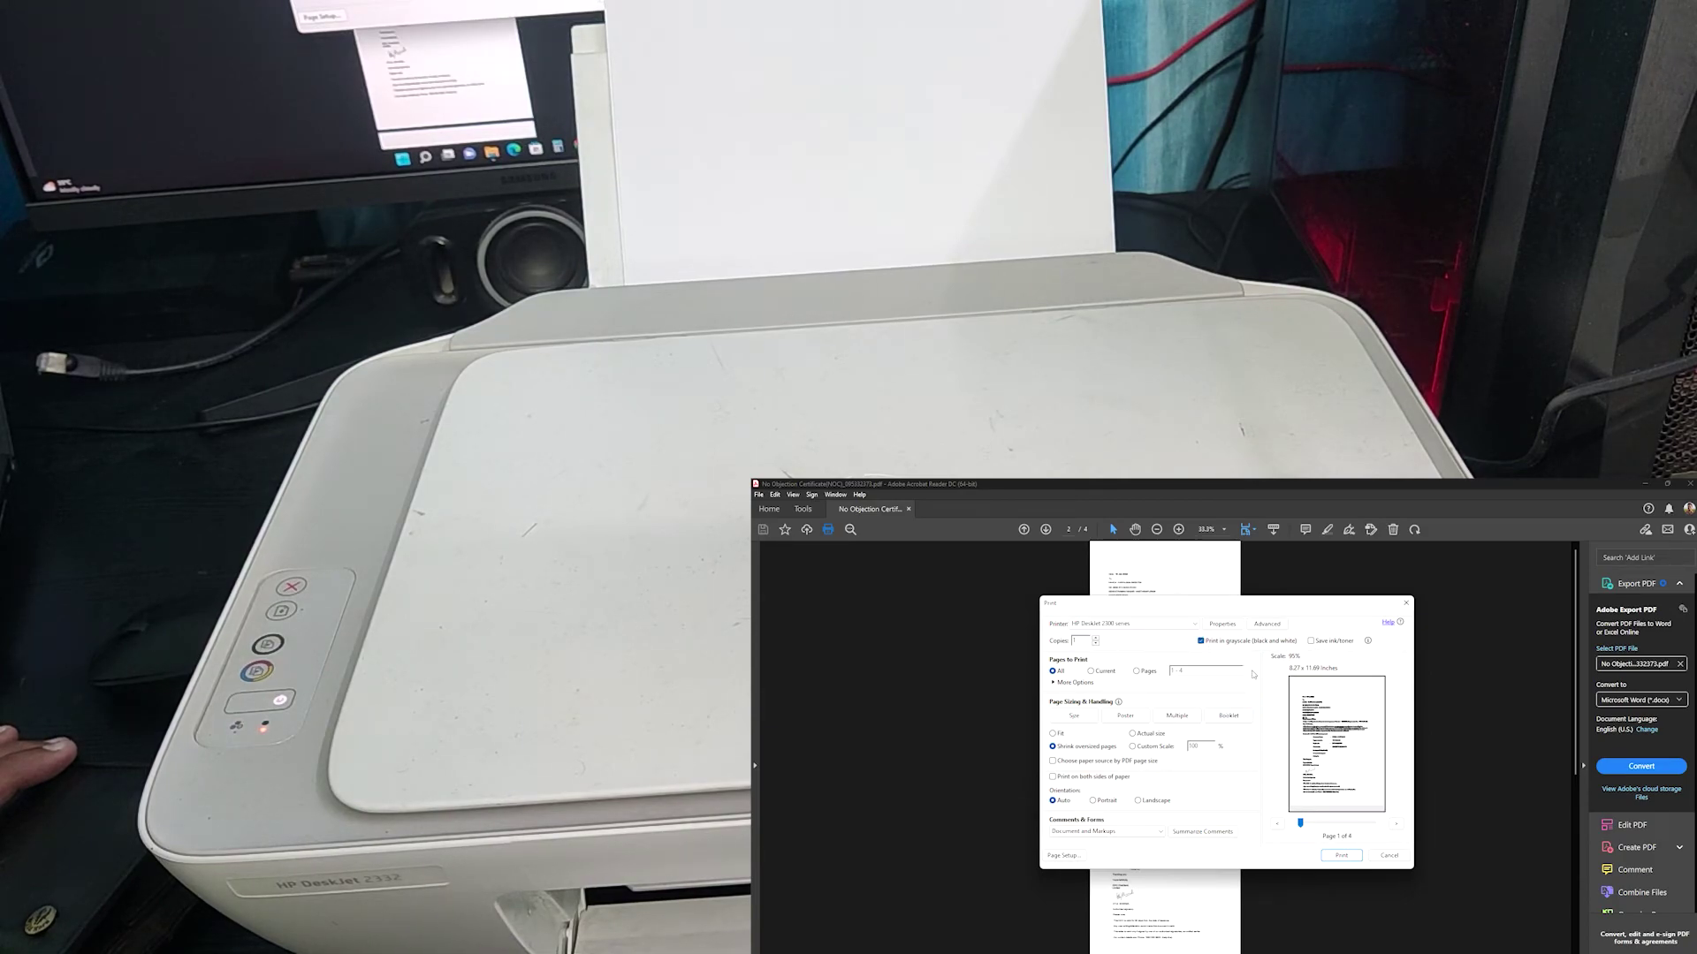
click(1349, 856)
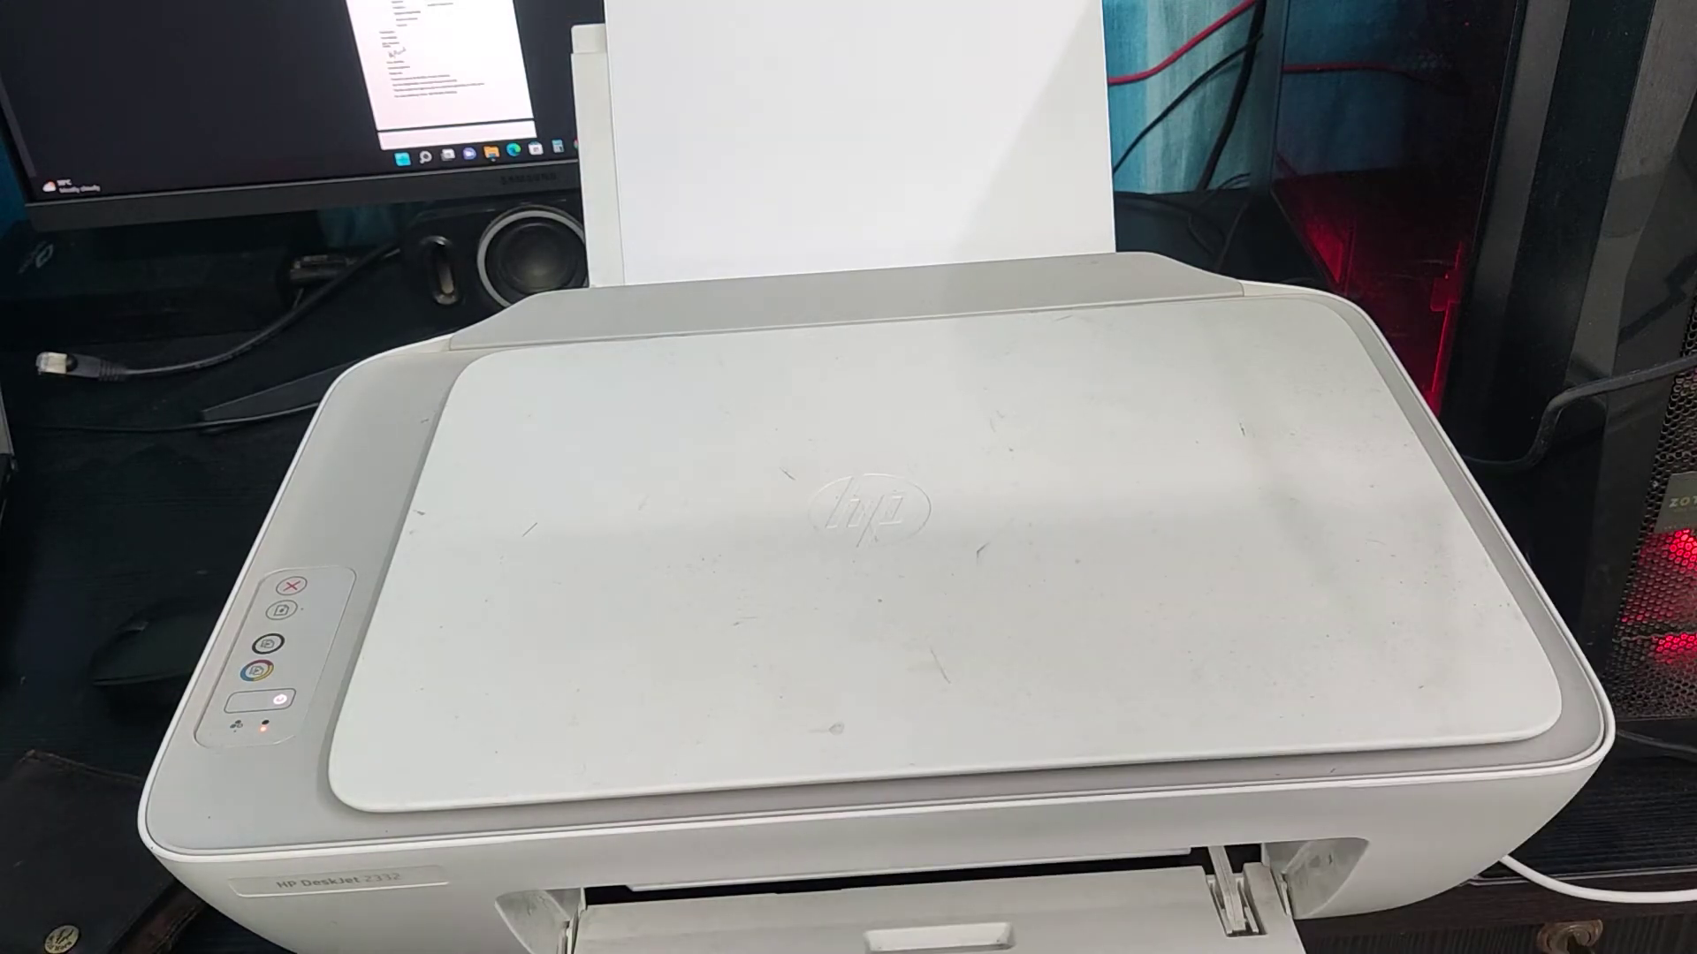